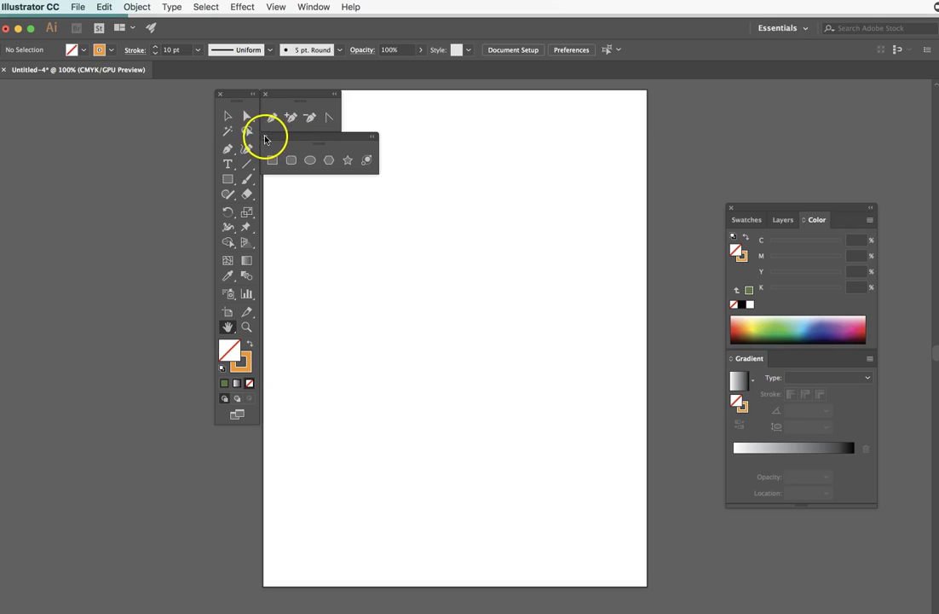
- Close the old shape panel and tear off the Rectangle tool group as a floating panel under the pen tools
click(265, 137)
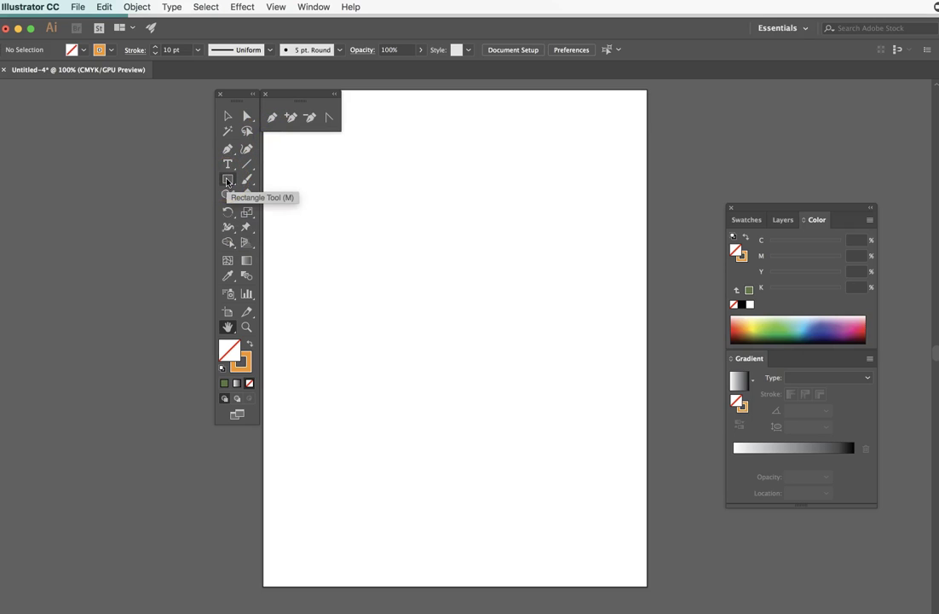
click(248, 179)
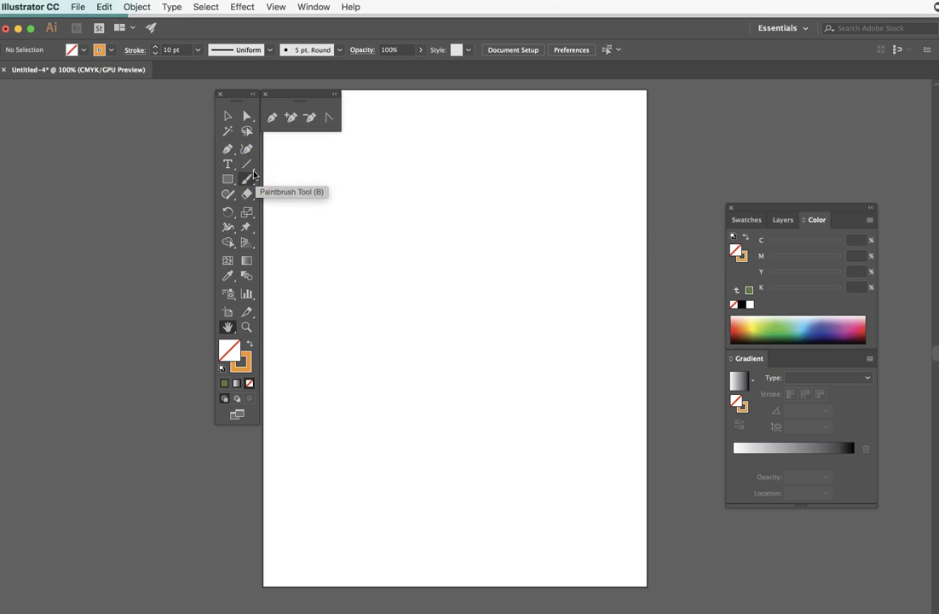
click(228, 179)
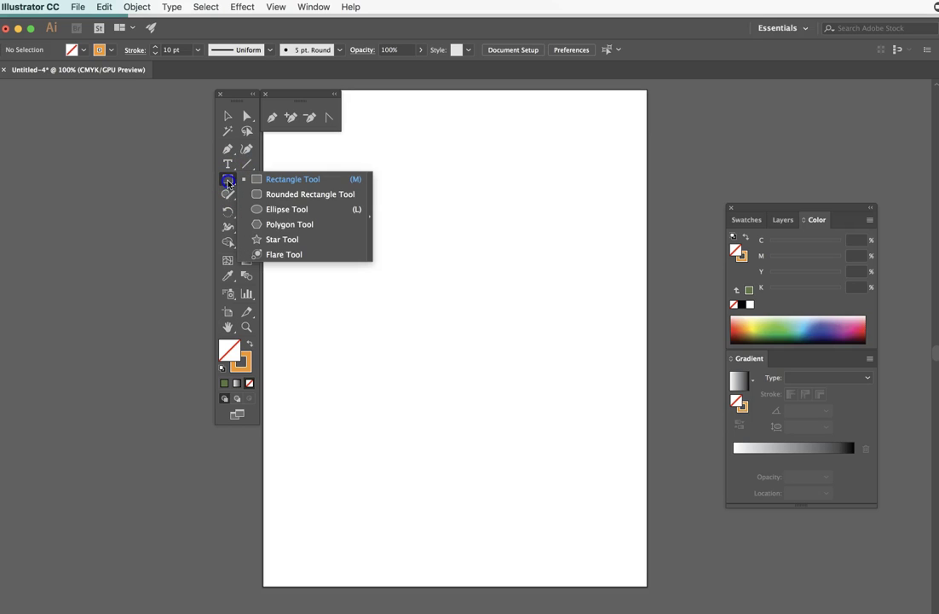
drag(245, 196, 369, 224)
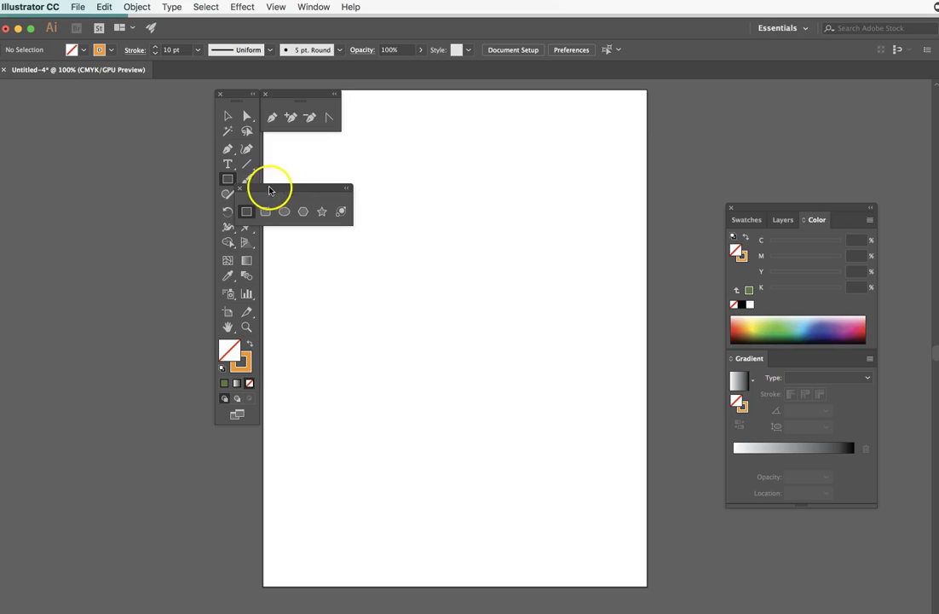
drag(260, 187, 287, 136)
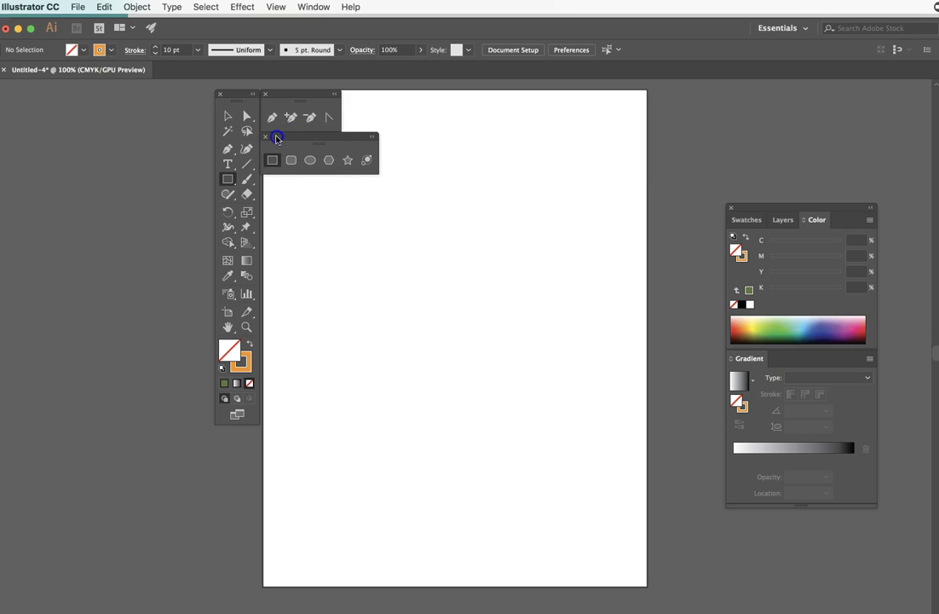
mouse_move(277, 138)
mouse_down()
mouse_move(444, 292)
mouse_move(273, 497)
mouse_move(553, 449)
mouse_move(550, 547)
mouse_move(535, 548)
mouse_move(346, 92)
mouse_move(314, 138)
mouse_move(275, 138)
mouse_up()
- Reset to white fill and black stroke, then draw a rectangle in the upper middle of the artboard
click(223, 368)
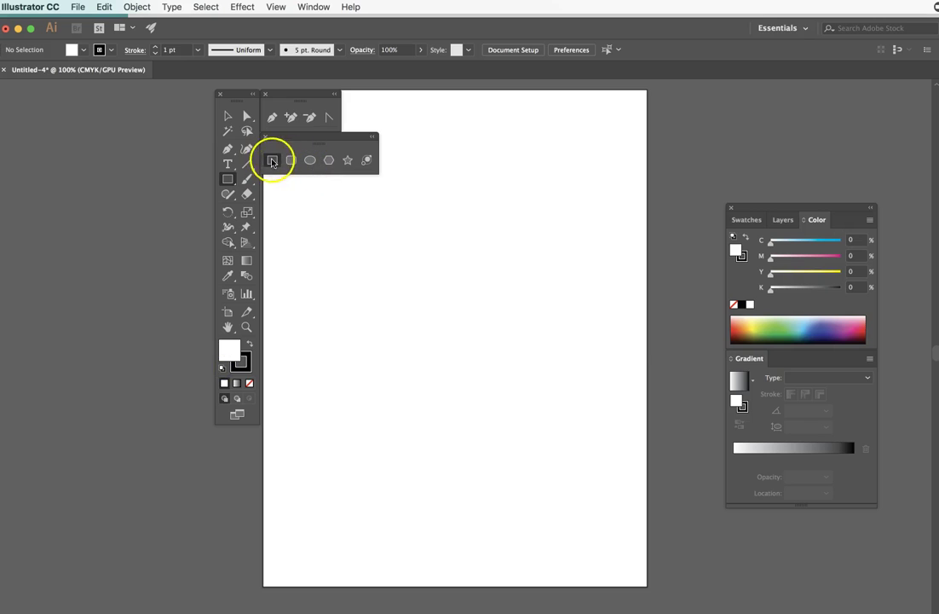
drag(355, 246, 518, 391)
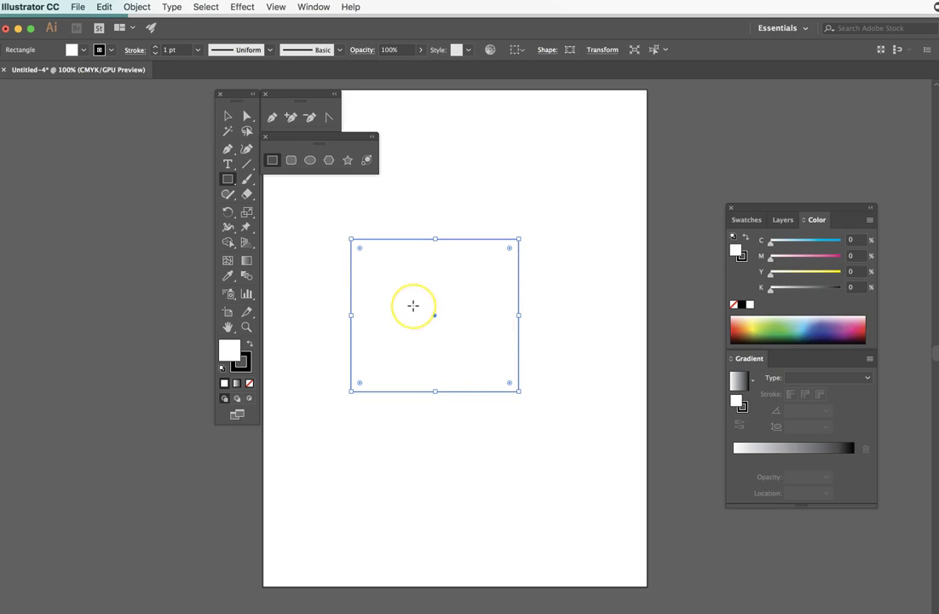
- Fill the rectangle with deep red (C 17.32, M 93.57, Y 88.17, K 6.52) from the Color Picker
double_click(226, 352)
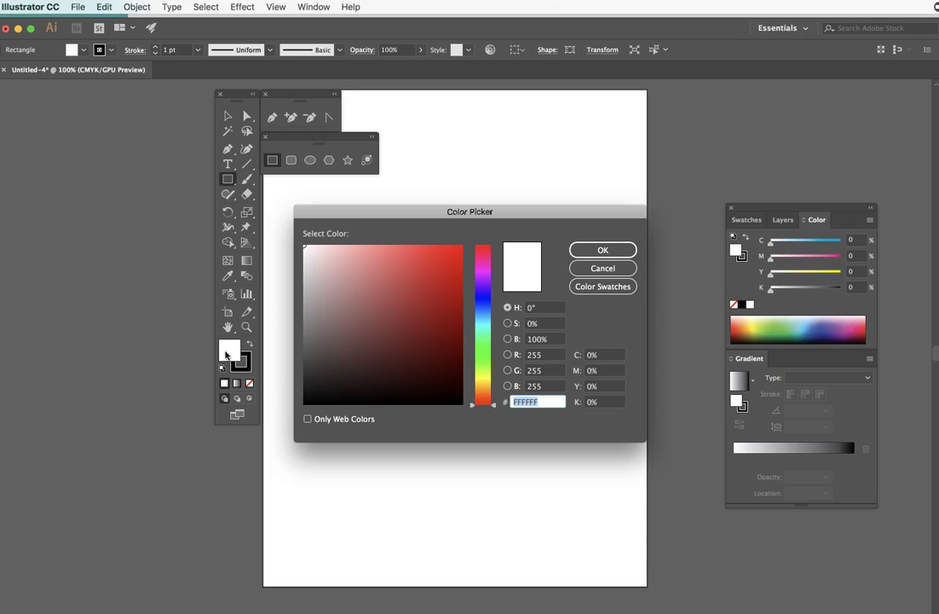
click(358, 282)
click(421, 278)
click(602, 249)
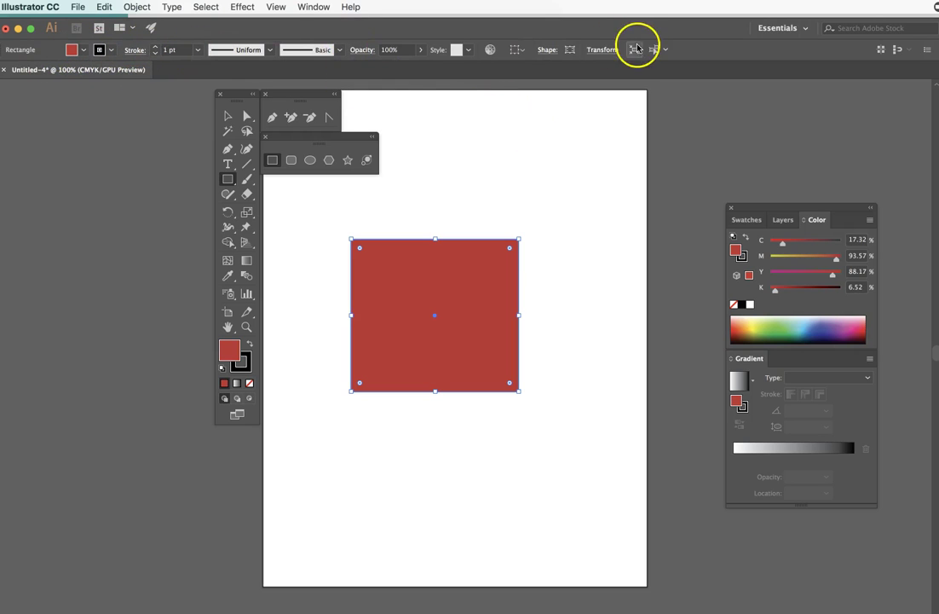
- Add a 'Lorem ipsum' placeholder text line above the red rectangle, then reselect the rectangle
click(229, 165)
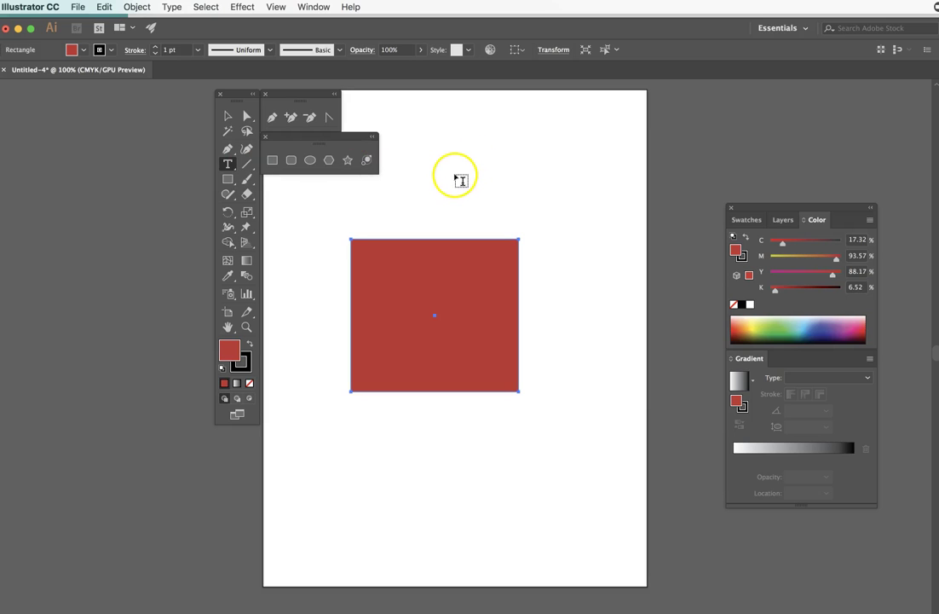
click(457, 153)
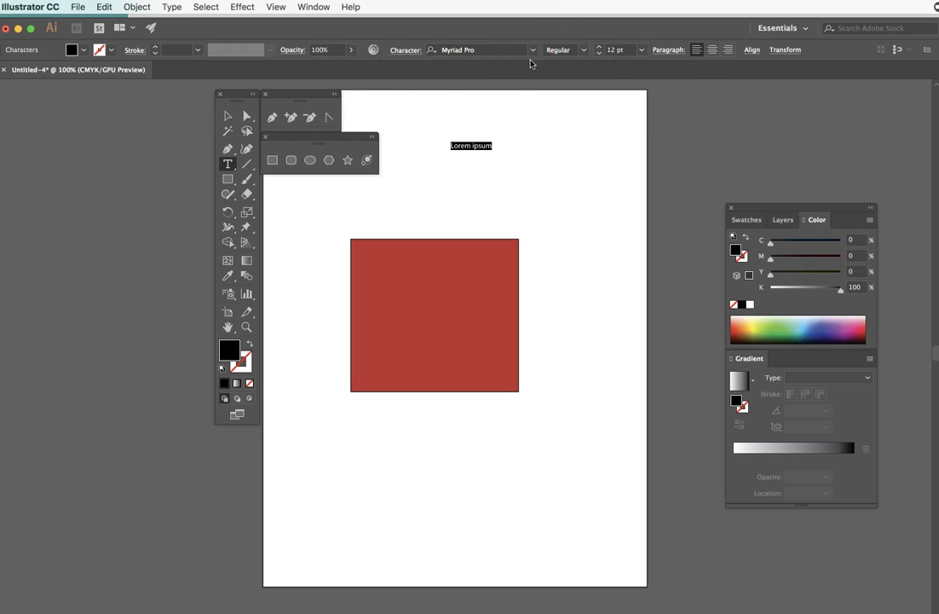
click(228, 117)
click(373, 195)
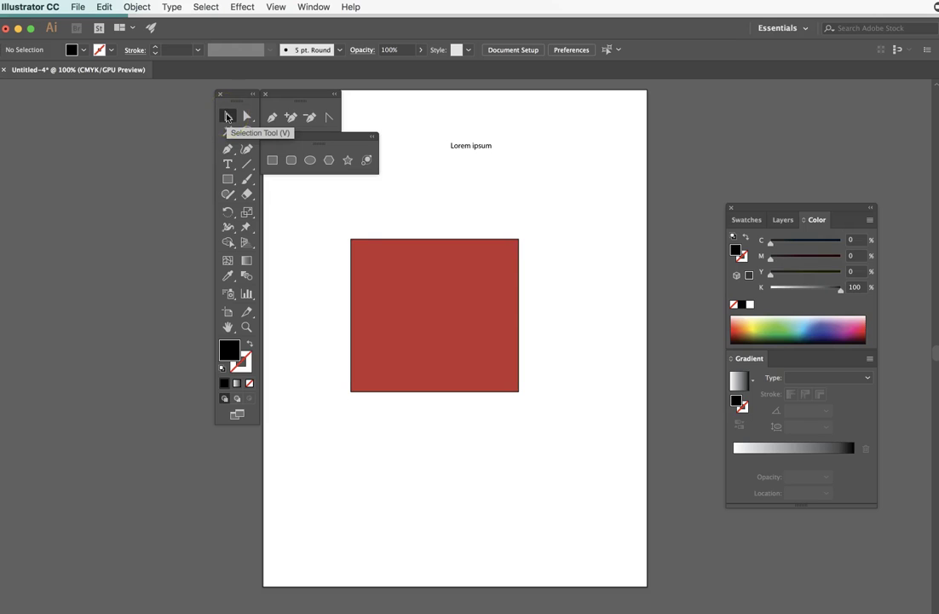
click(433, 285)
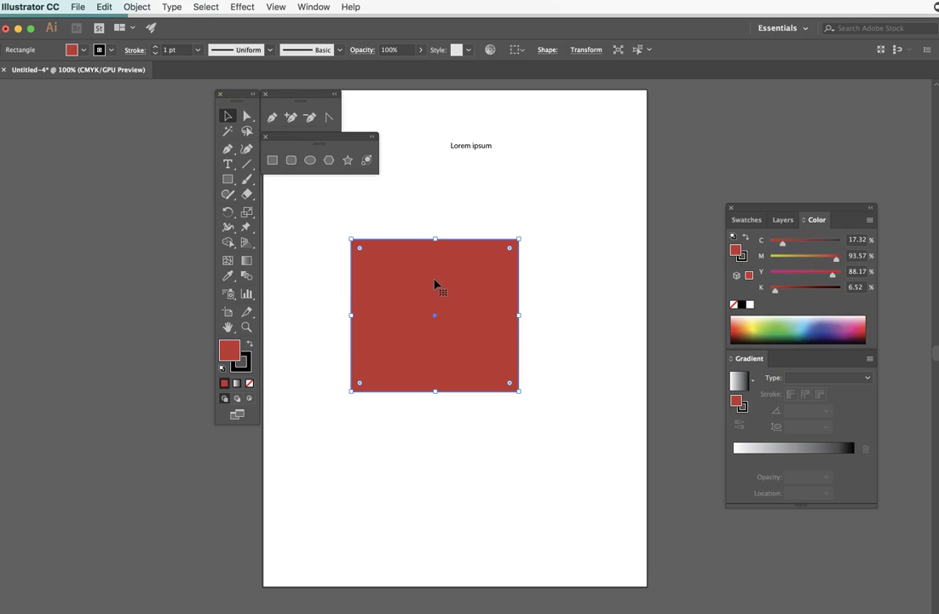
- Fill the rectangle with light green (C 50, Y 100) from the control-bar Fill swatches
click(74, 49)
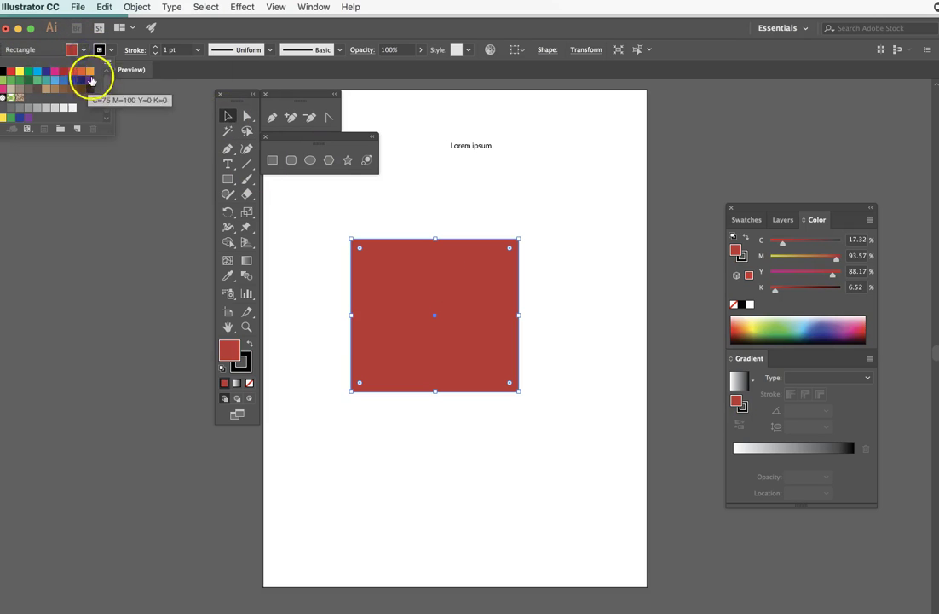
click(4, 78)
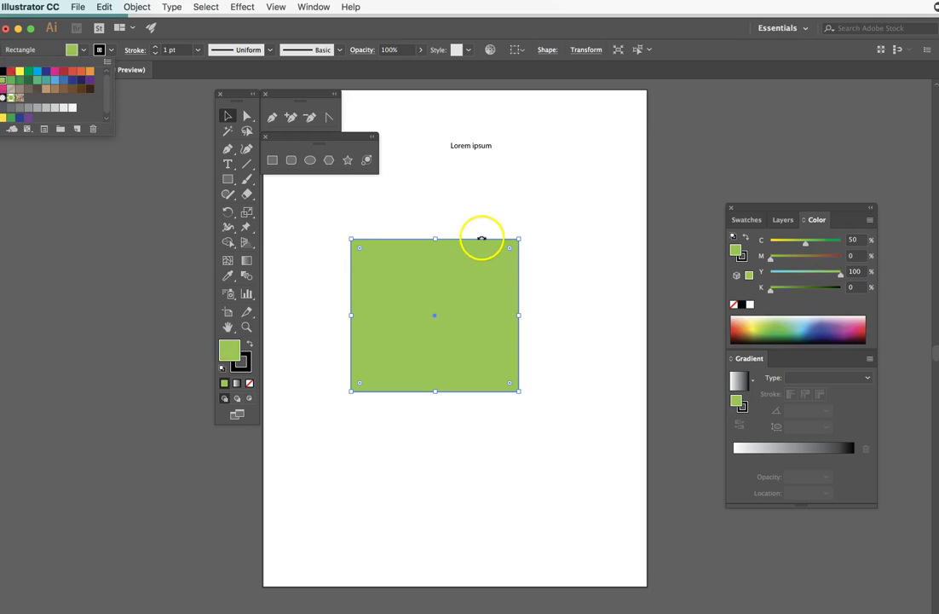
click(226, 115)
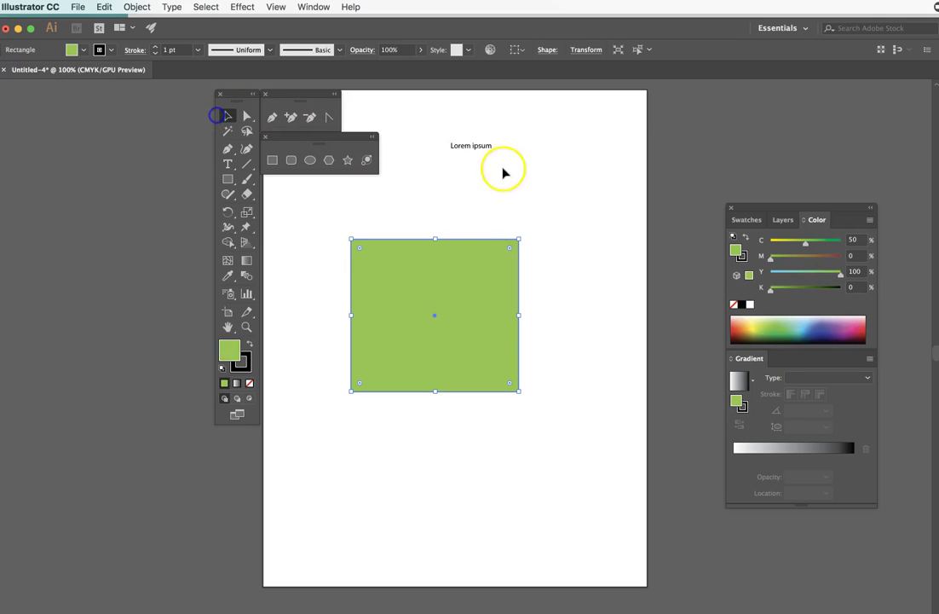
- Delete the 'Lorem ipsum' text and reselect the green rectangle
click(503, 168)
click(465, 145)
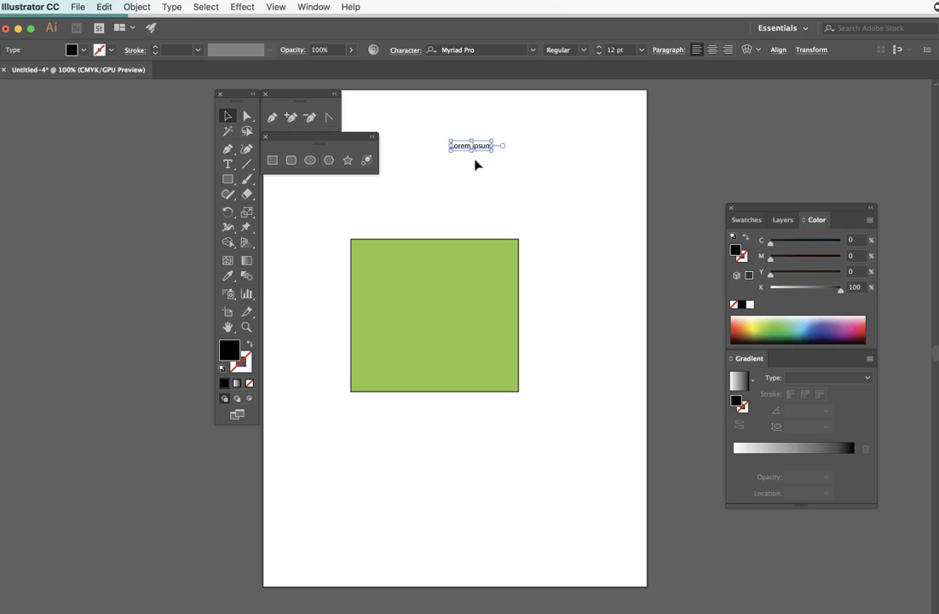
key(Delete)
click(423, 262)
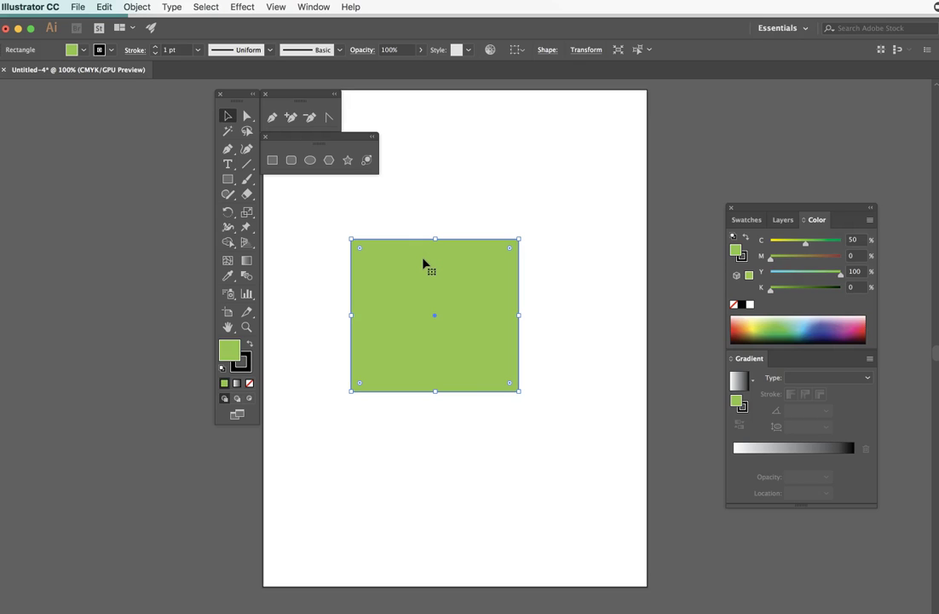
- Mix a dark blue fill (C 100, M 94.9, Y 4.31, K 2.35) in the Color panel, then move the panel back
drag(825, 207, 636, 236)
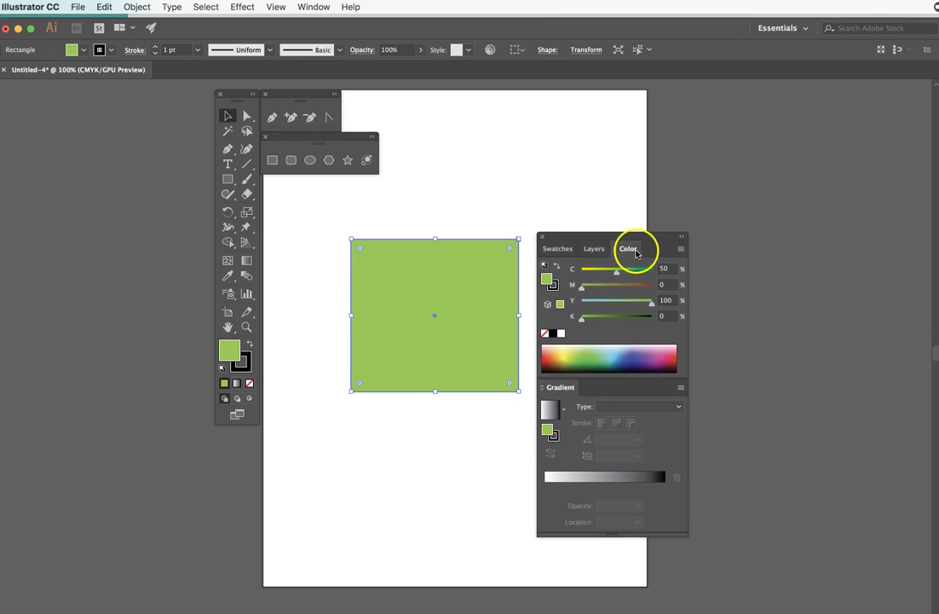
click(630, 302)
drag(630, 303, 605, 318)
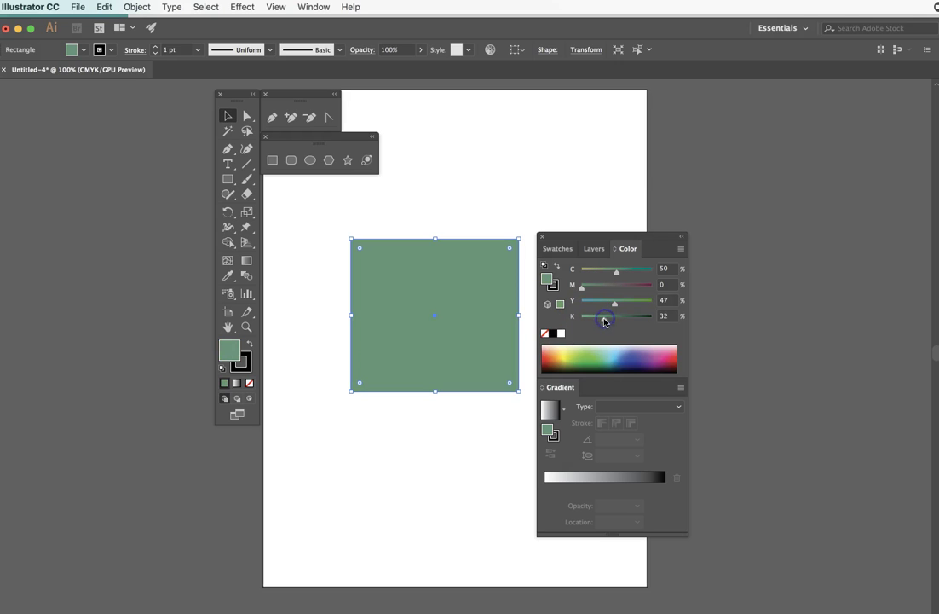
drag(582, 357, 626, 392)
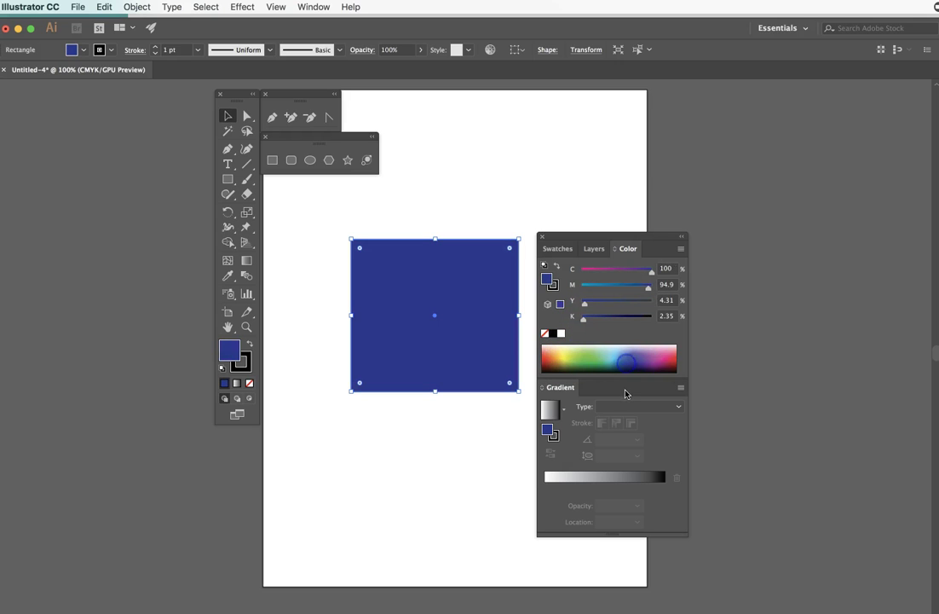
drag(580, 235, 672, 208)
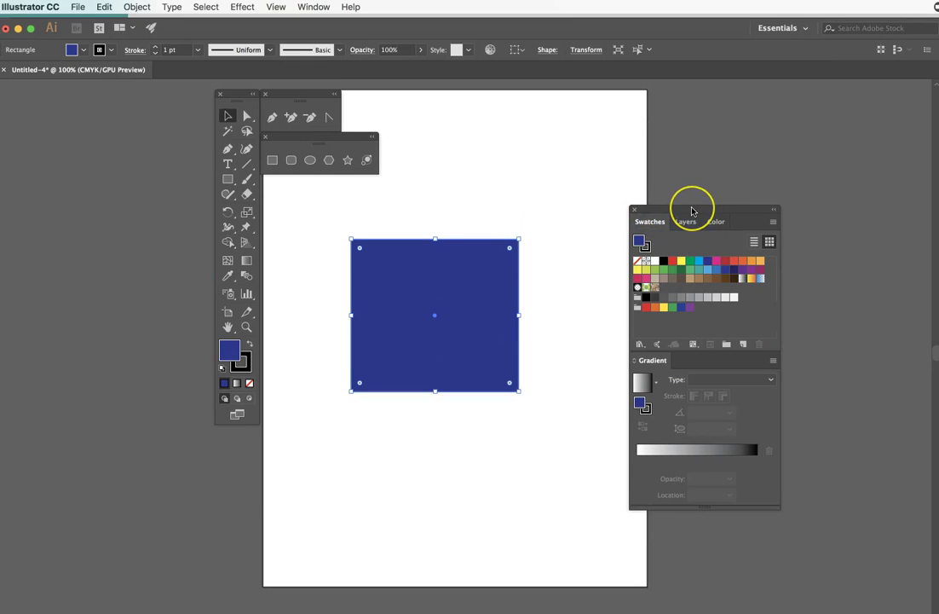
- Fill the rectangle with orange (C 0, M 35, Y 85, K 0) and move it slightly up and right
click(690, 297)
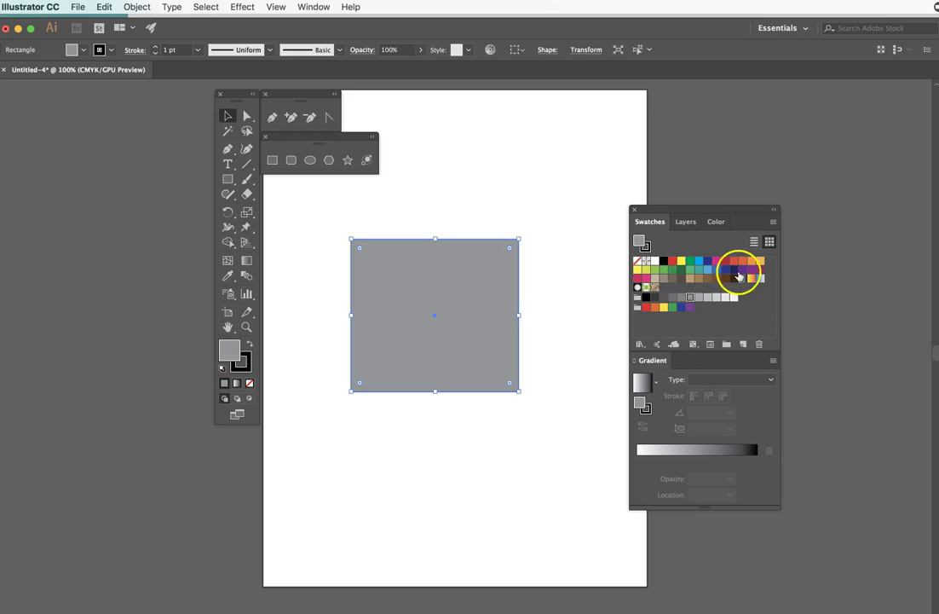
click(763, 262)
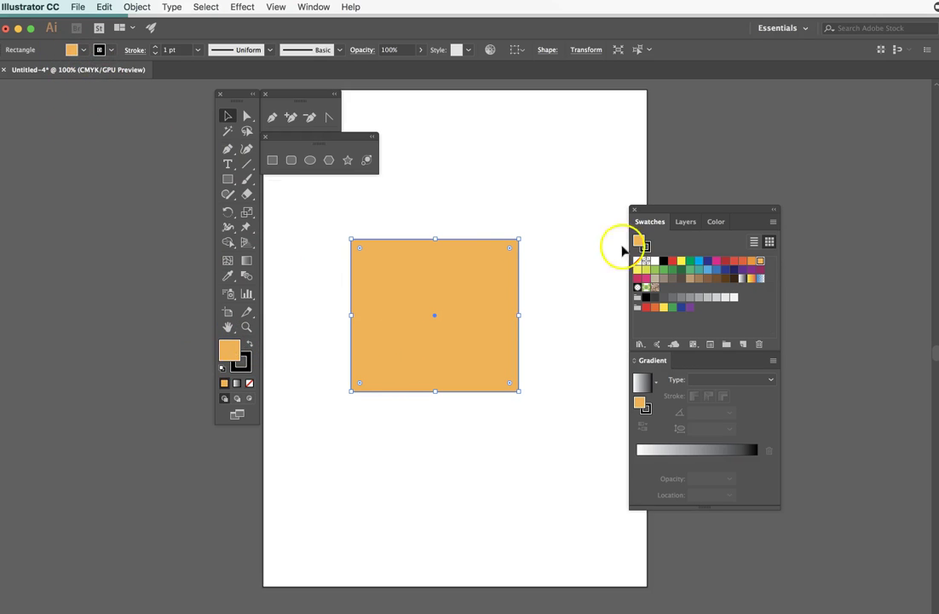
click(715, 222)
click(650, 222)
drag(469, 307, 487, 268)
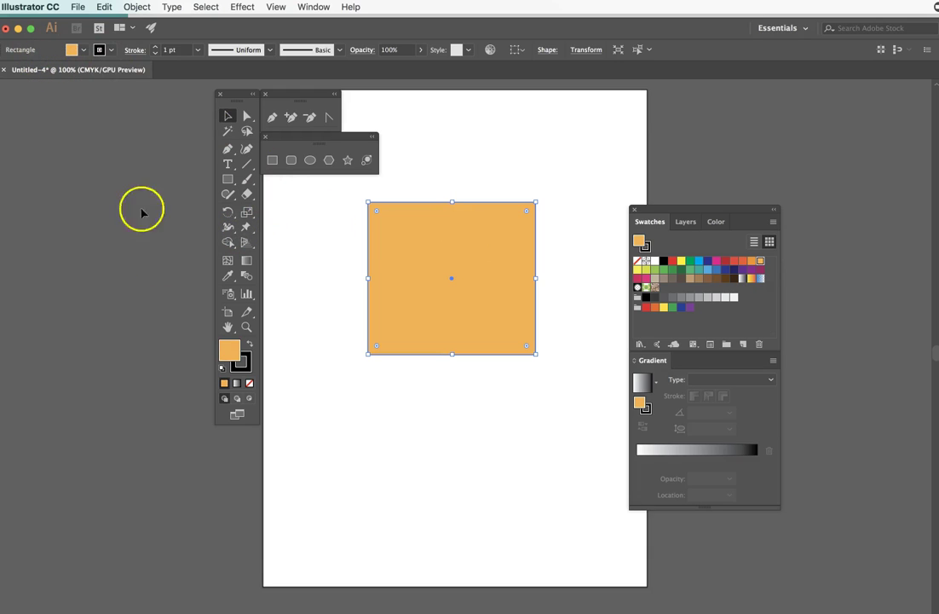
- Raise the orange rectangle's stroke weight from 1 pt to 8 pt in the control bar
click(241, 365)
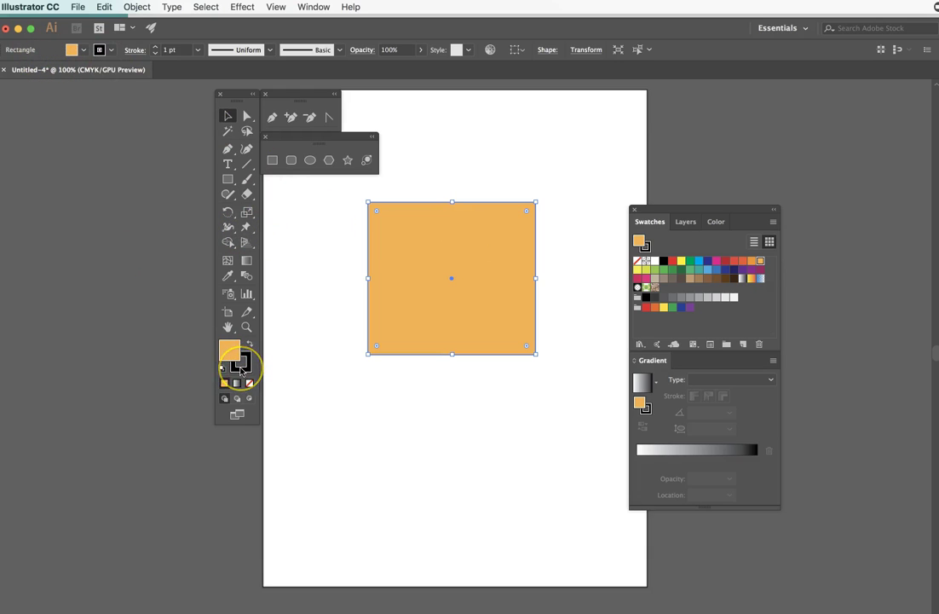
key(x)
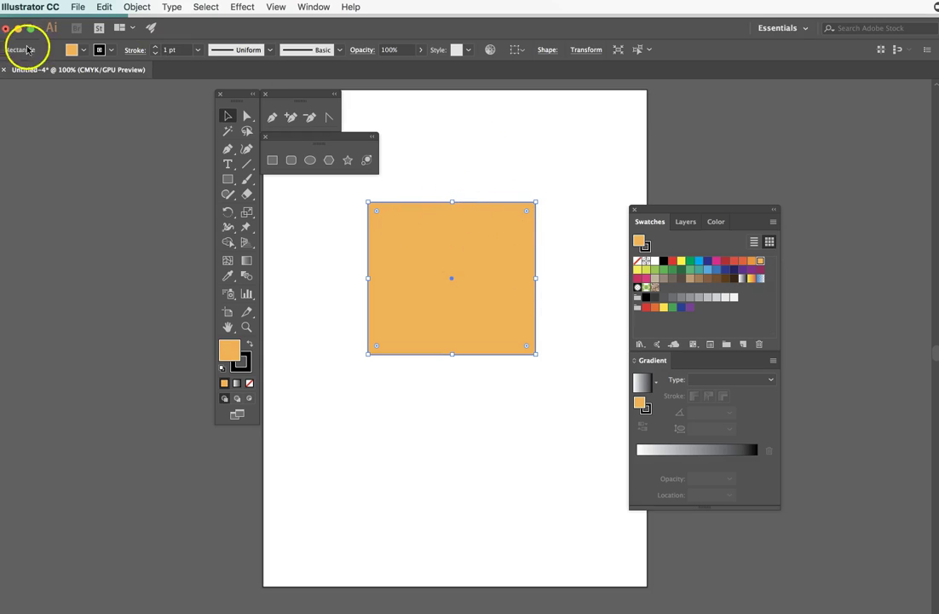
click(155, 48)
click(155, 48)
click(155, 48)
click(156, 48)
click(155, 48)
click(156, 48)
click(155, 49)
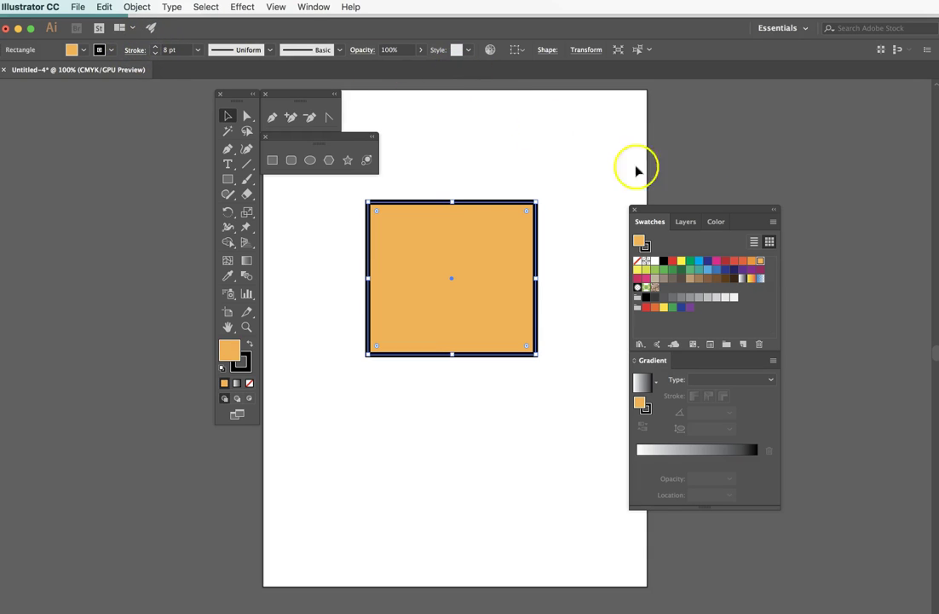
click(313, 7)
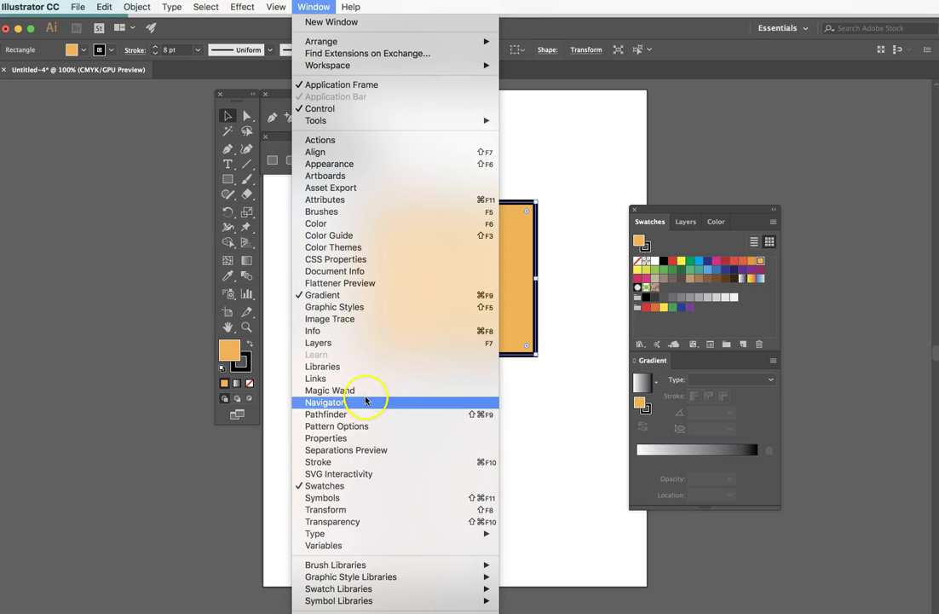
- Open the Stroke panel, dock it above Swatches, and confirm the weight stays at 8 pt
click(351, 466)
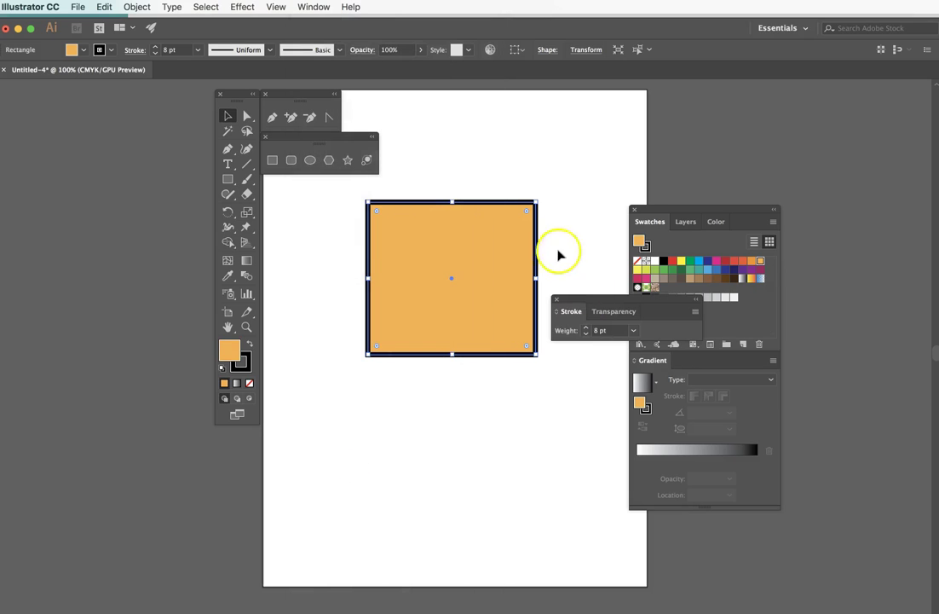
mouse_move(564, 334)
mouse_down()
mouse_move(686, 149)
mouse_move(654, 164)
mouse_up()
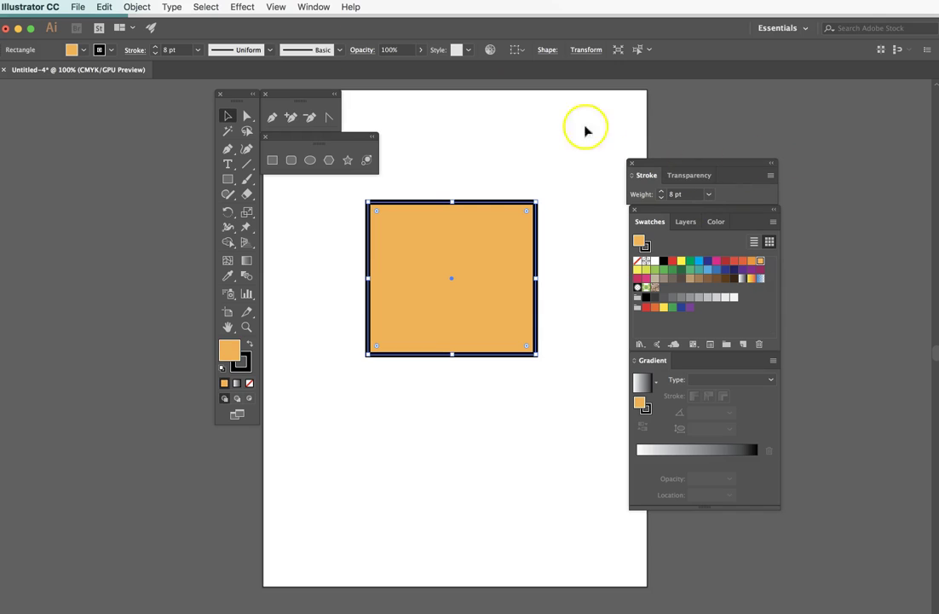
click(310, 6)
click(737, 161)
click(661, 191)
click(660, 191)
click(661, 197)
click(661, 197)
- Show all stroke options, dock the panel beneath Swatches, and shift the orange square left
click(770, 176)
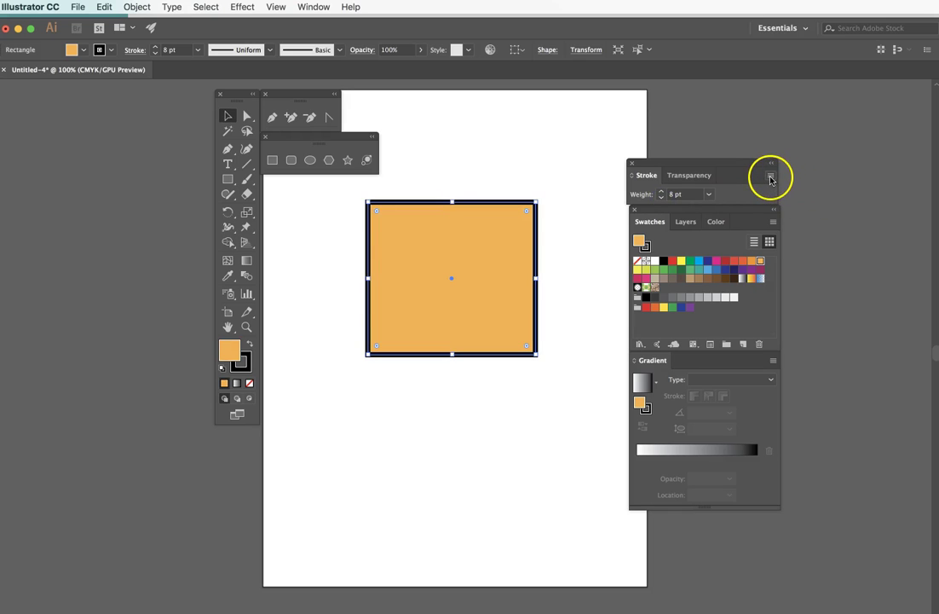
click(808, 177)
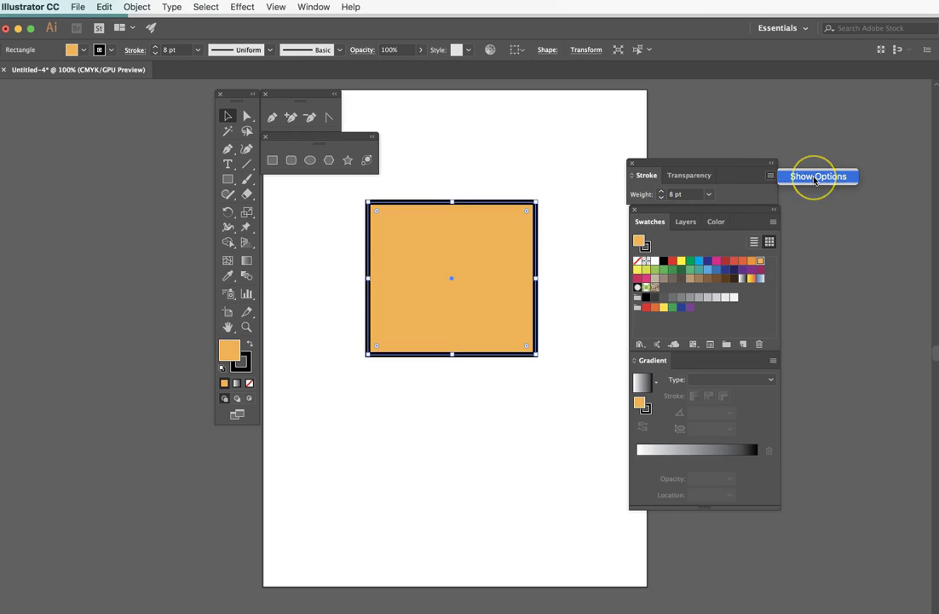
drag(711, 164, 828, 156)
mouse_move(767, 164)
mouse_down()
mouse_move(867, 267)
mouse_move(655, 360)
mouse_move(653, 423)
mouse_move(655, 359)
mouse_up()
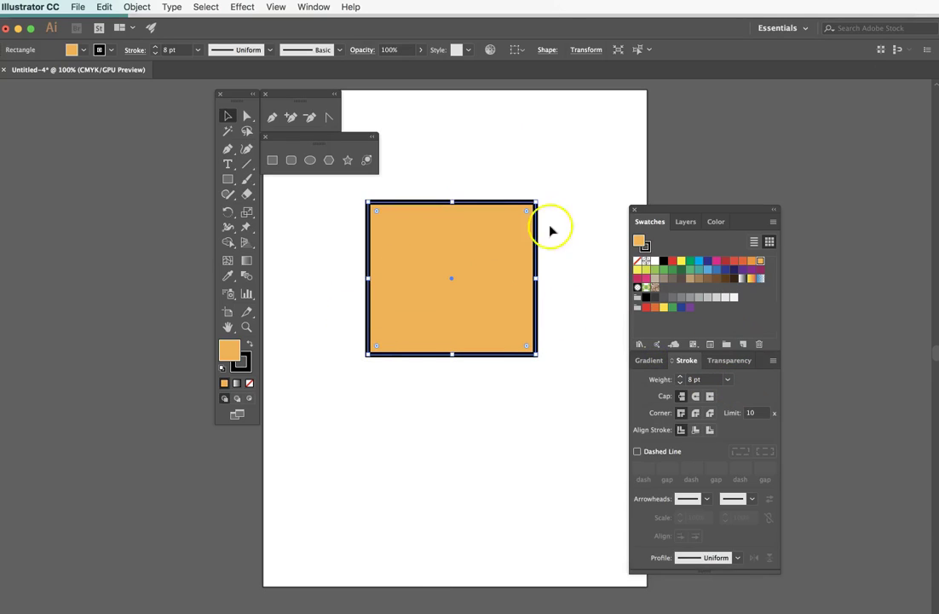
drag(439, 286, 375, 278)
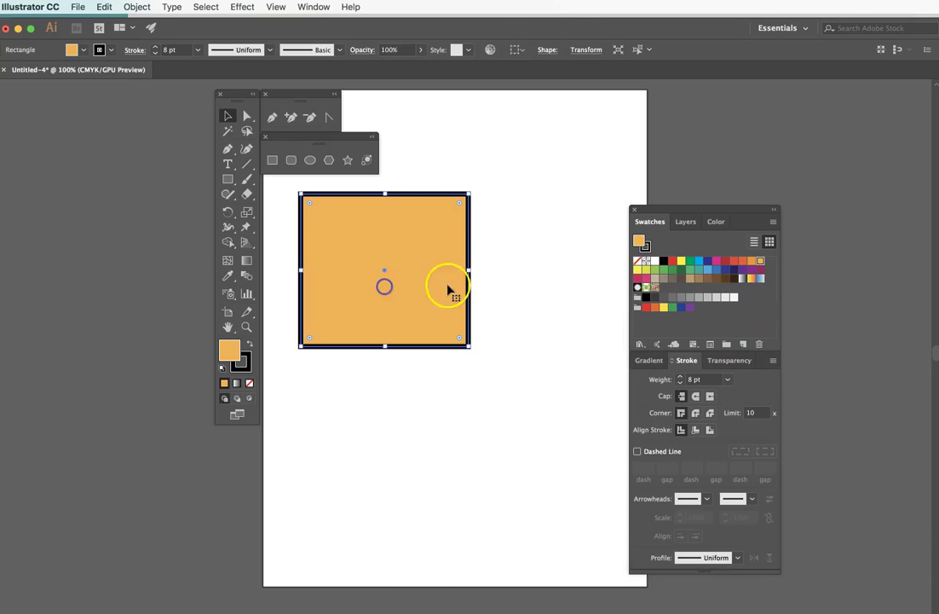
click(356, 282)
- Reselect the orange square and nudge it slightly up and to the left
click(365, 271)
click(419, 245)
click(363, 257)
click(412, 257)
click(437, 143)
click(353, 249)
click(446, 143)
click(366, 236)
drag(366, 236, 357, 228)
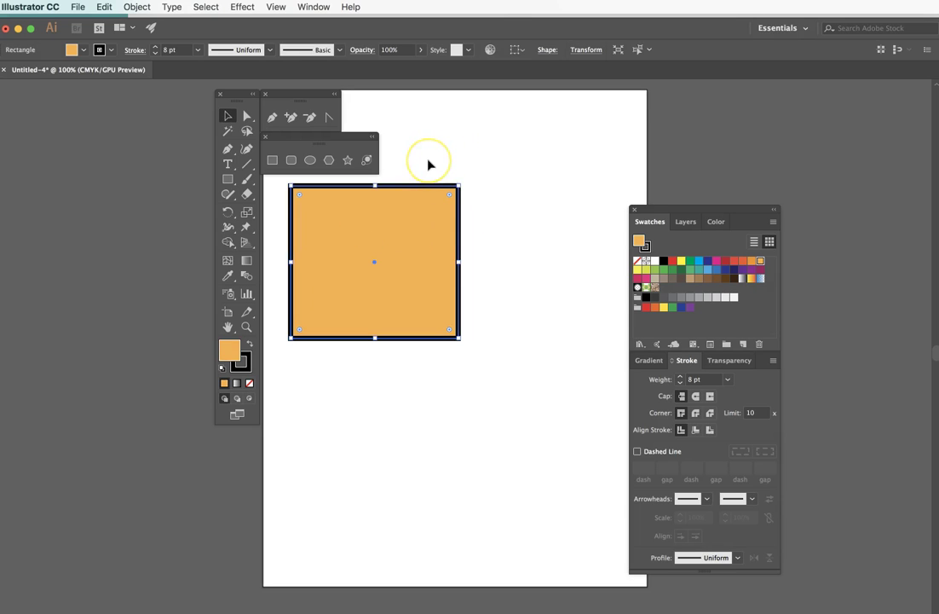
- Deselect the square and tear off the Pen tool set into a floating panel beside the toolbar
click(447, 155)
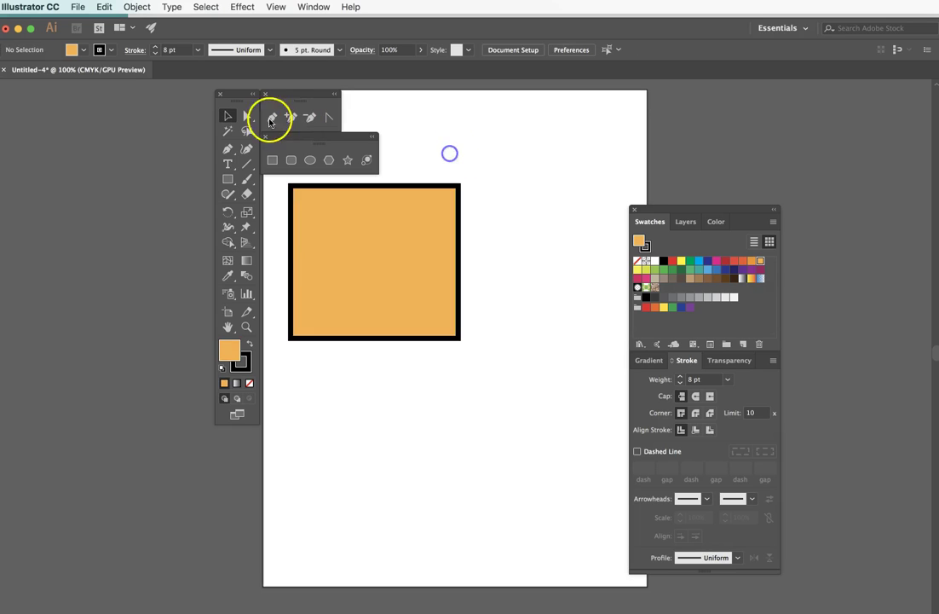
click(226, 150)
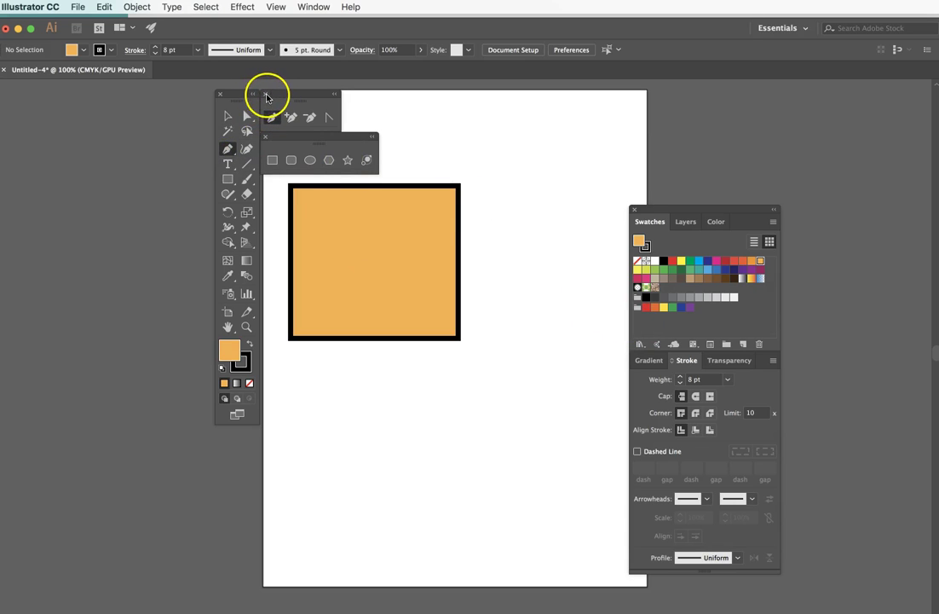
click(265, 94)
click(226, 151)
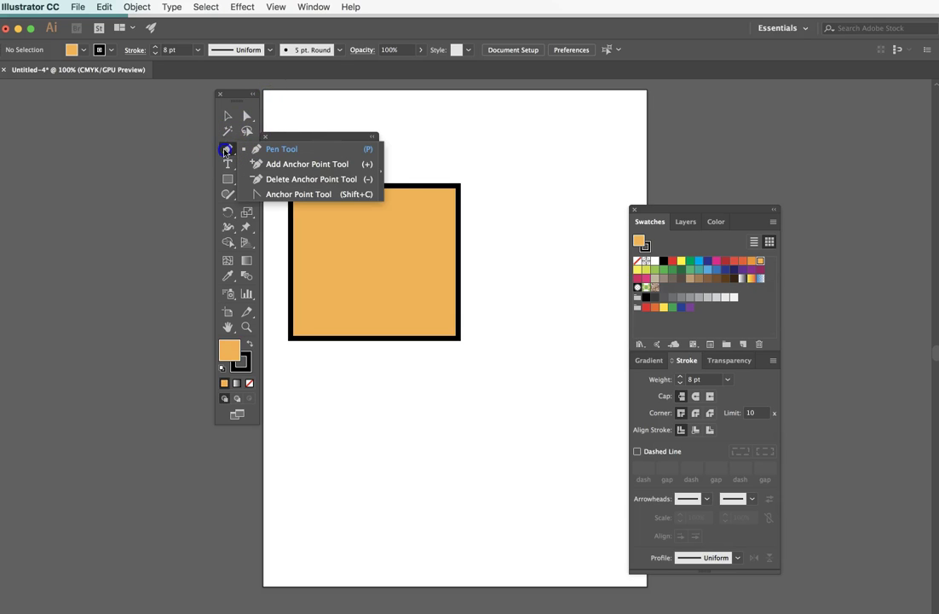
drag(226, 151, 382, 171)
drag(261, 162, 287, 99)
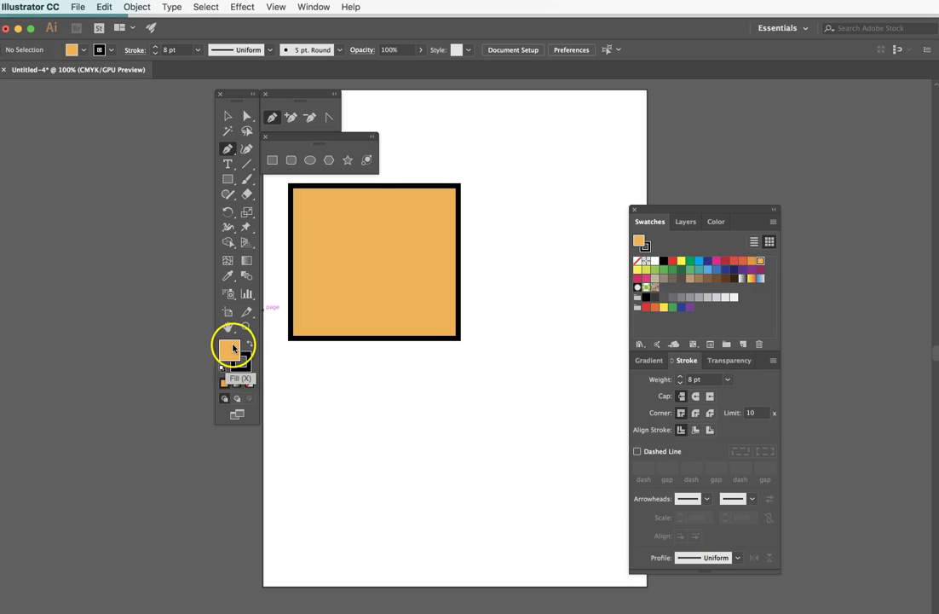
- Reset to default fill and stroke, then set the fill to None, keeping a black stroke
click(221, 368)
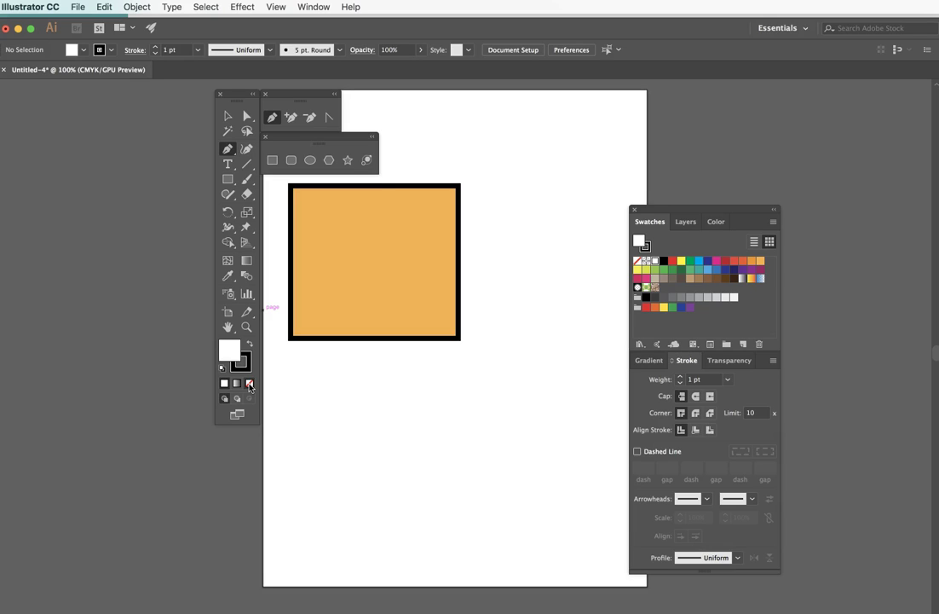
click(249, 384)
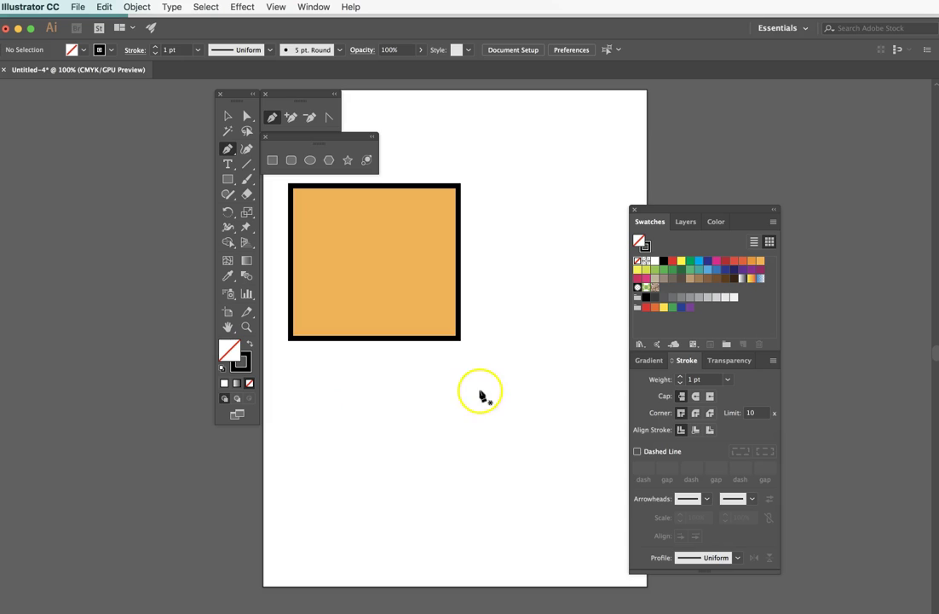
- Place three straight-line anchors of a pen path, then undo a stray curved segment
click(517, 221)
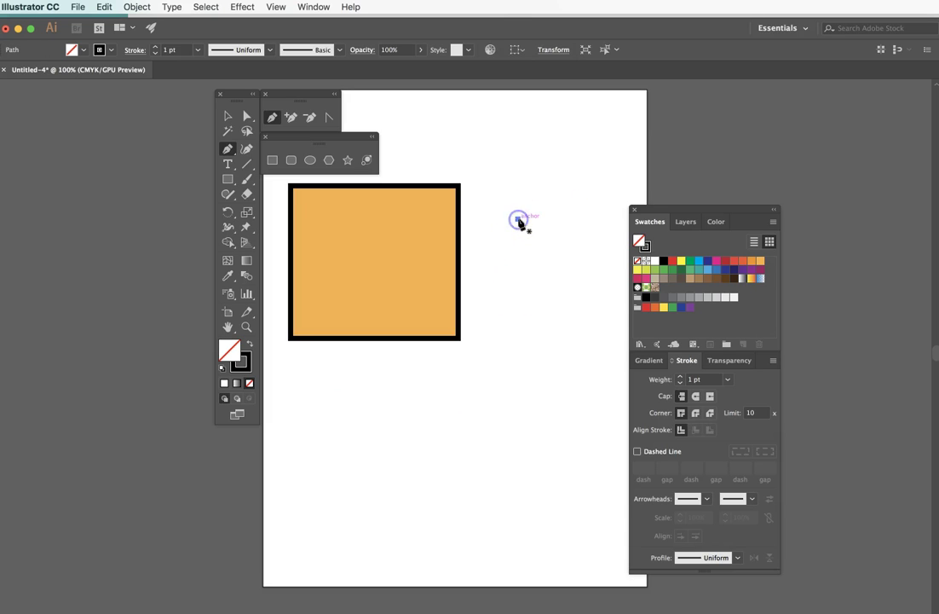
click(438, 436)
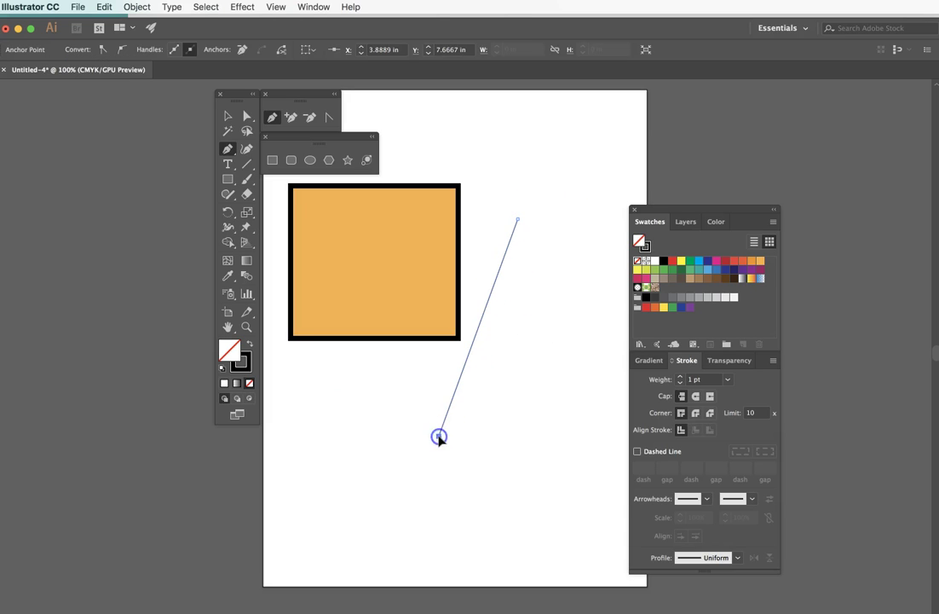
click(602, 313)
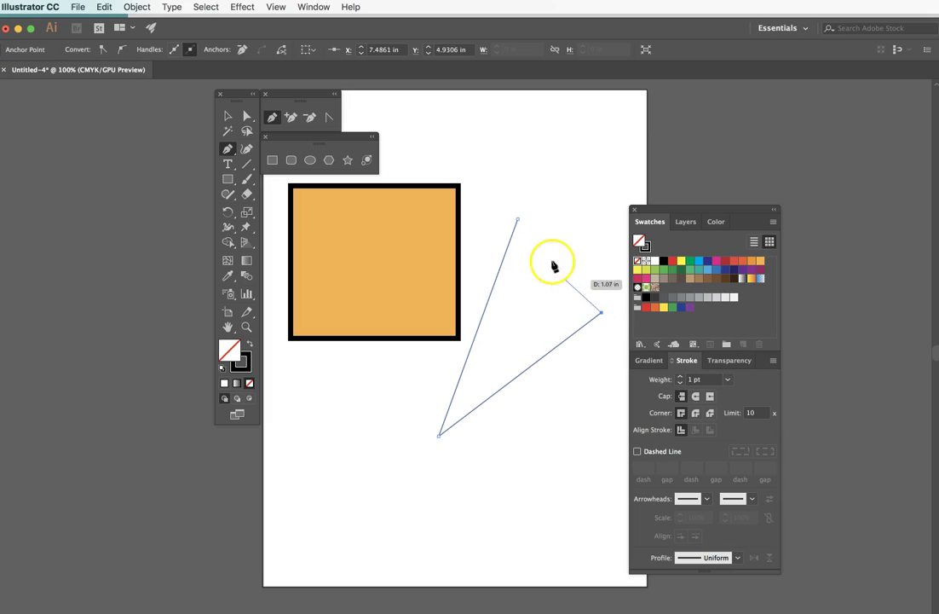
drag(553, 293, 555, 165)
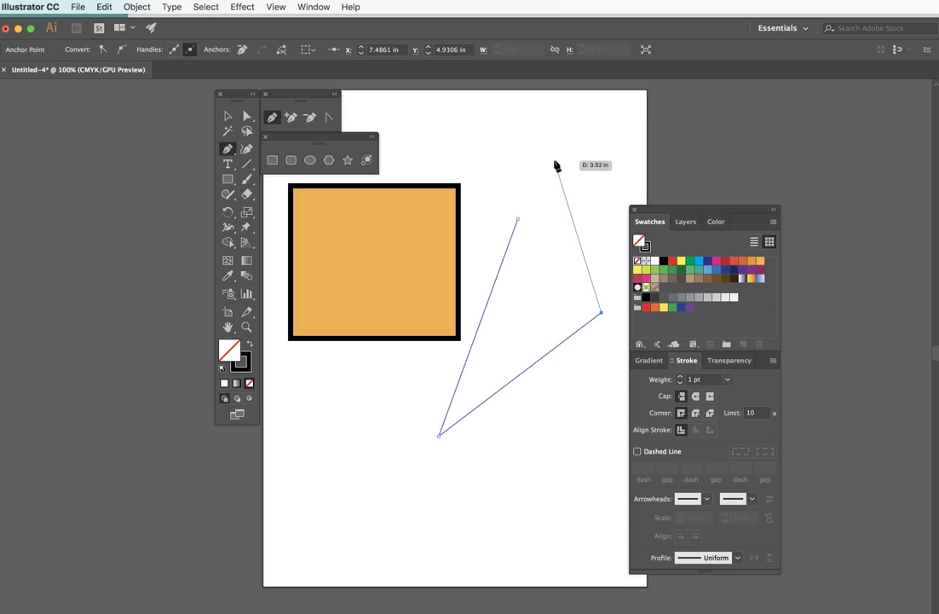
drag(556, 164, 225, 119)
click(227, 116)
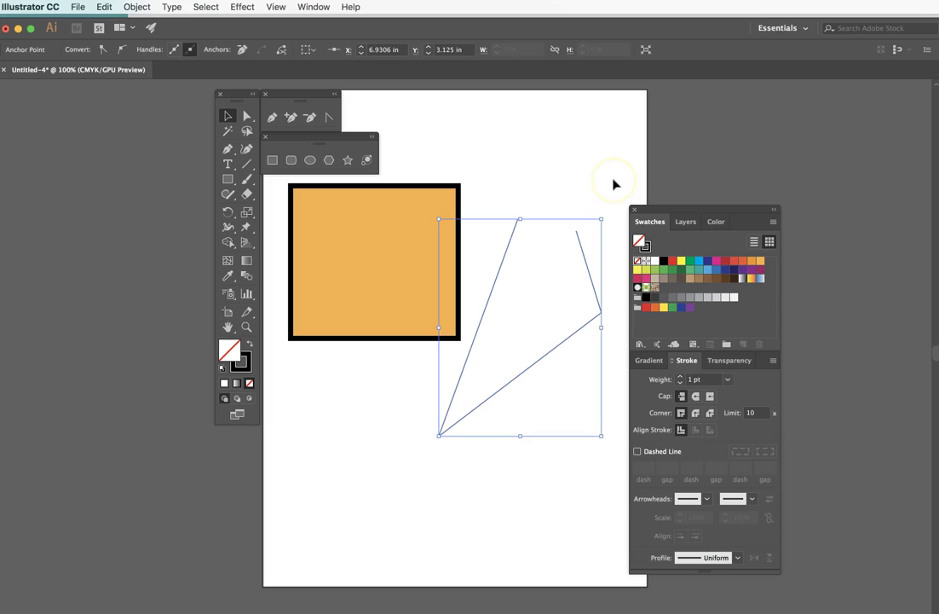
key(super+z)
key(super+z)
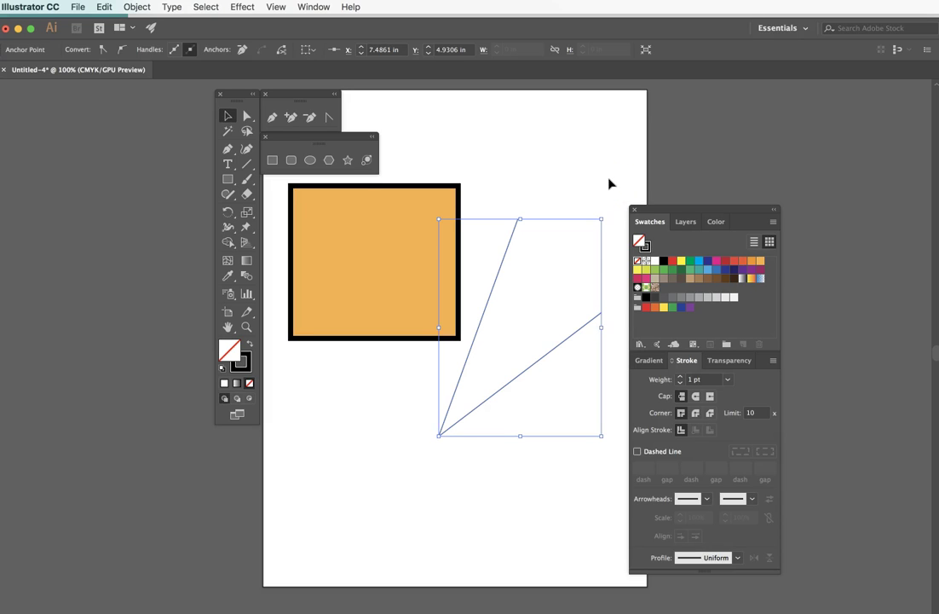
- Continue the path from its open end with a fourth anchor above, then deselect it
click(227, 150)
click(601, 313)
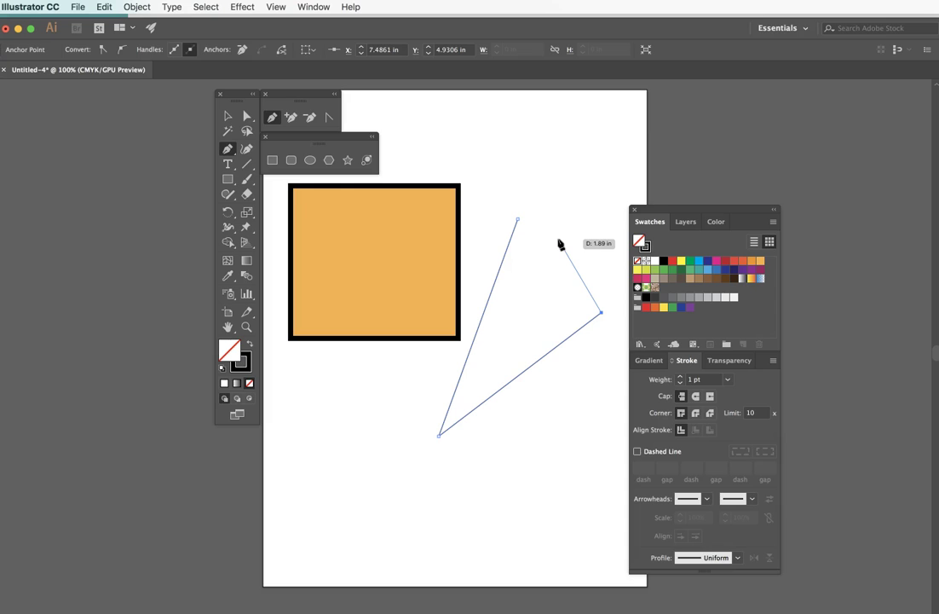
click(559, 240)
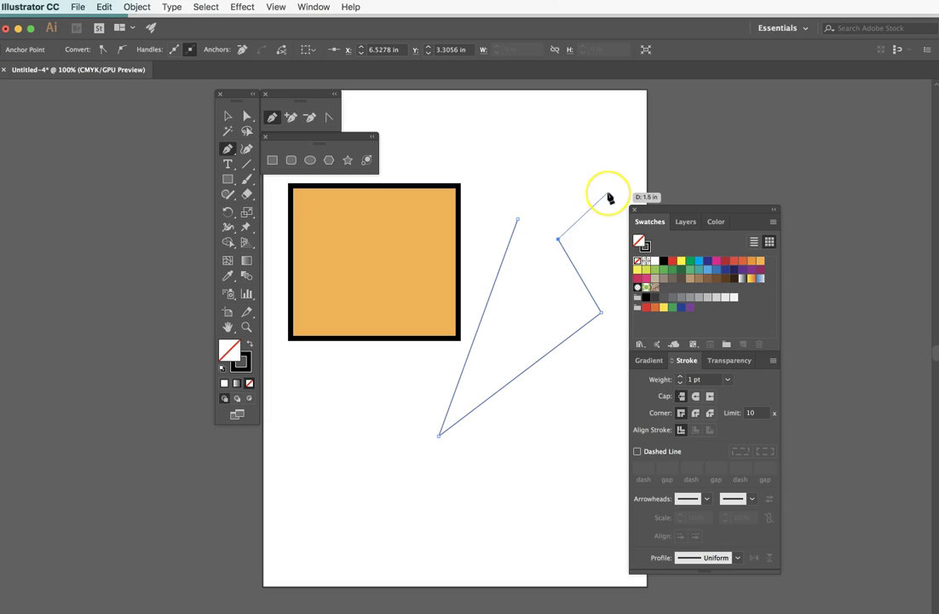
super+click(588, 213)
click(228, 115)
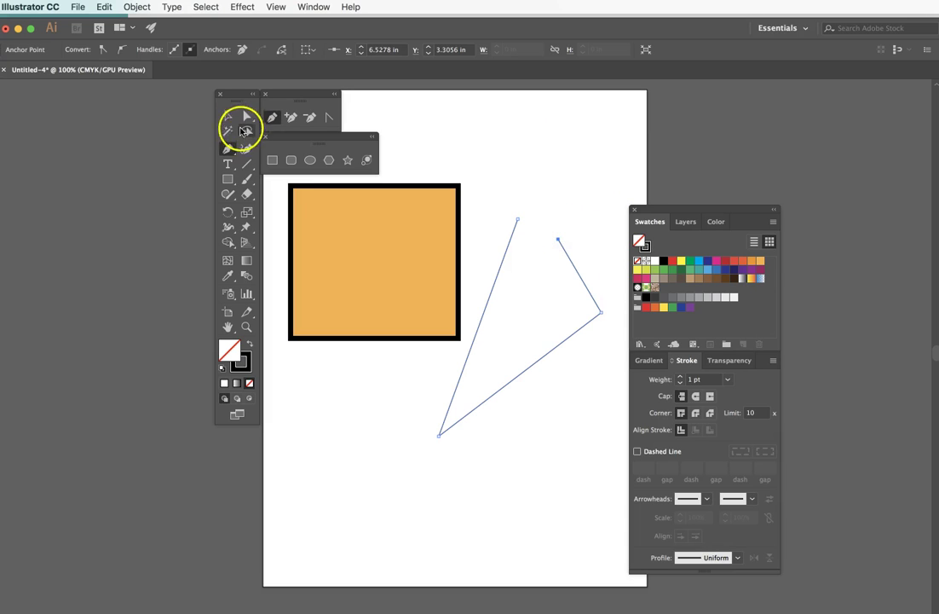
click(490, 262)
click(522, 199)
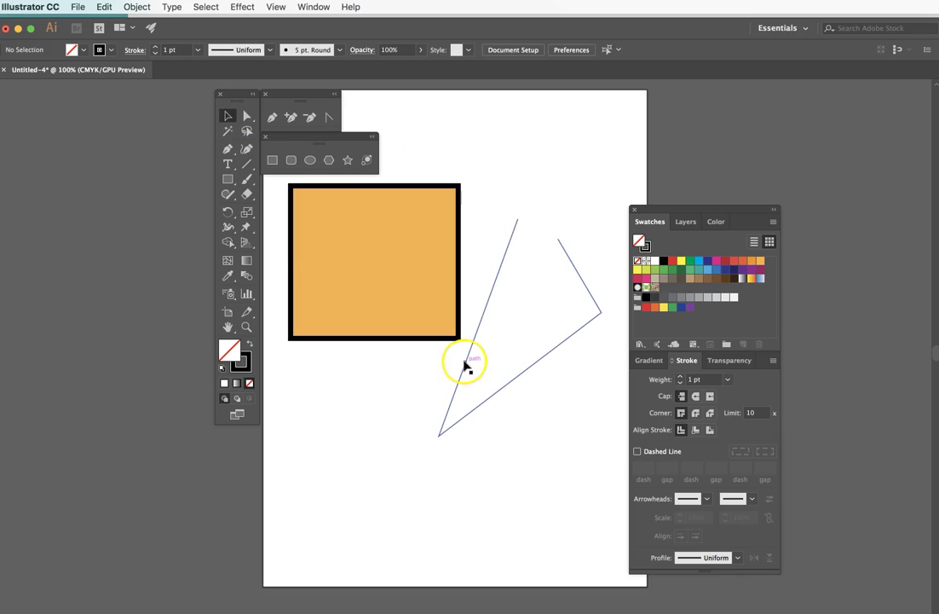
- Give the angular pen path a 4 pt maroon stroke
drag(465, 364, 532, 266)
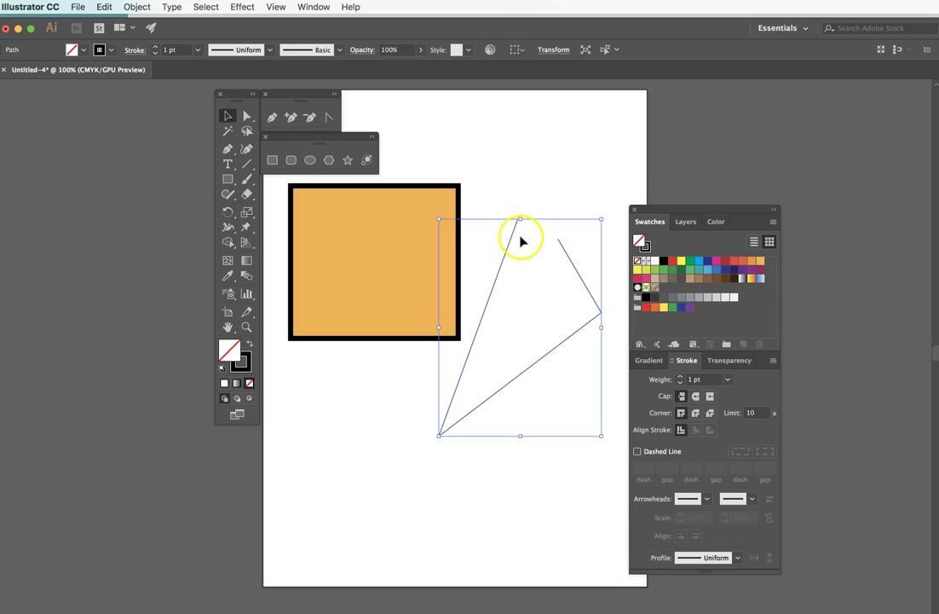
click(156, 47)
click(157, 47)
click(157, 47)
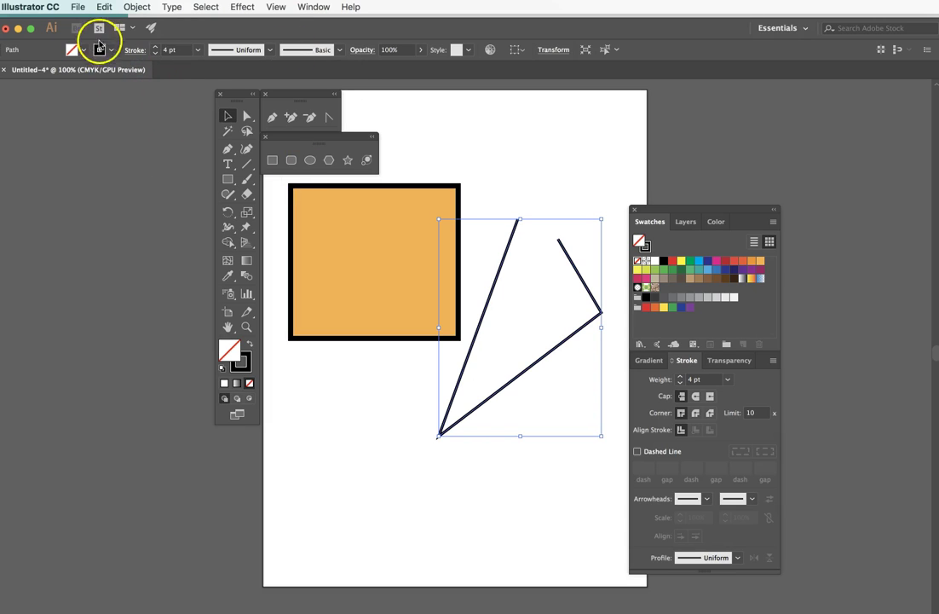
click(109, 51)
click(66, 71)
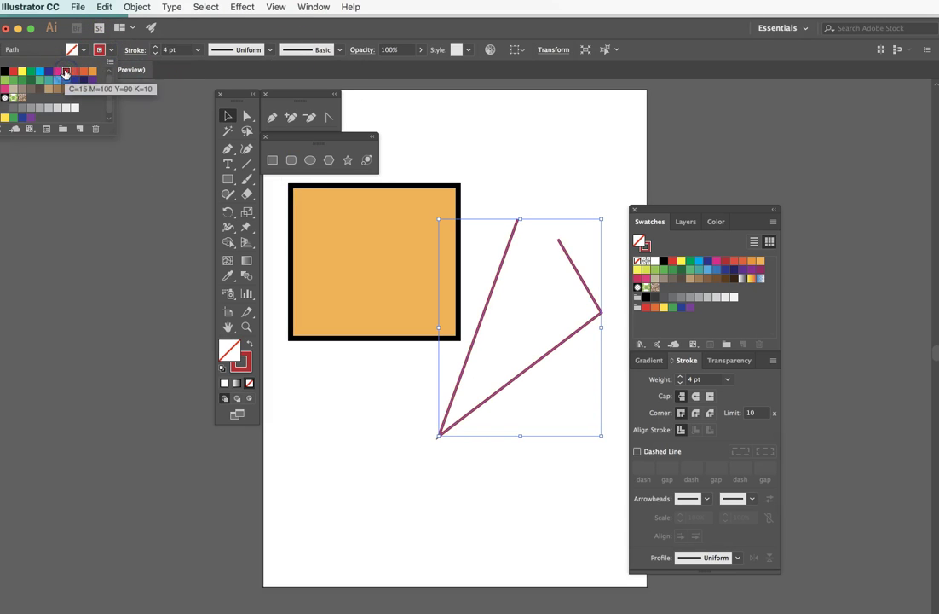
click(506, 184)
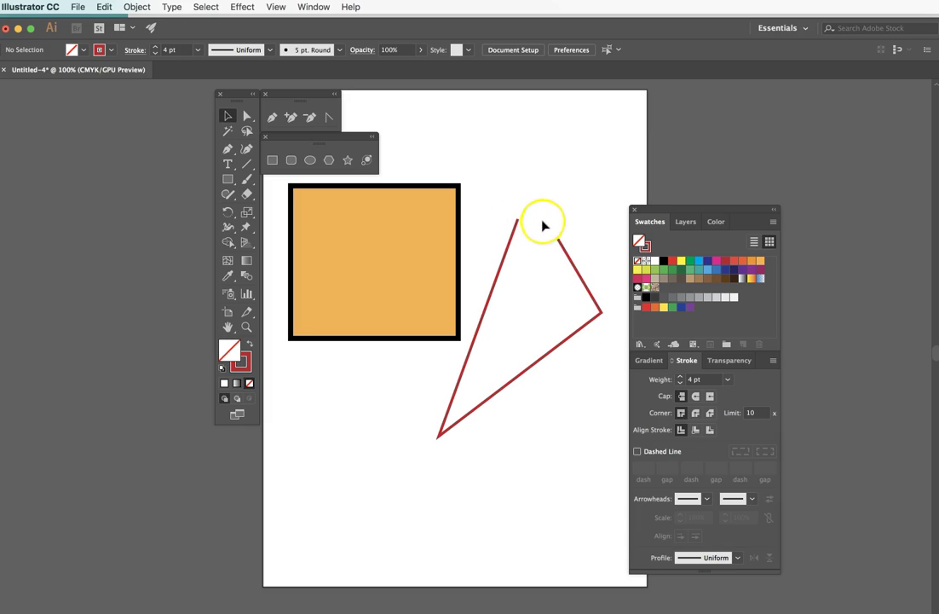
- Move the maroon path over the orange square and back, then fill it with yellow
click(421, 247)
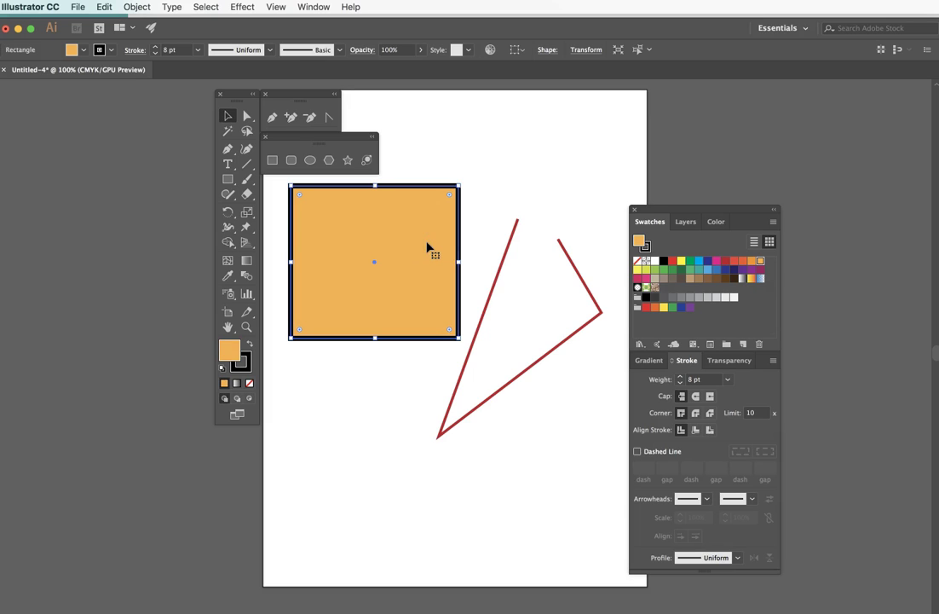
click(510, 241)
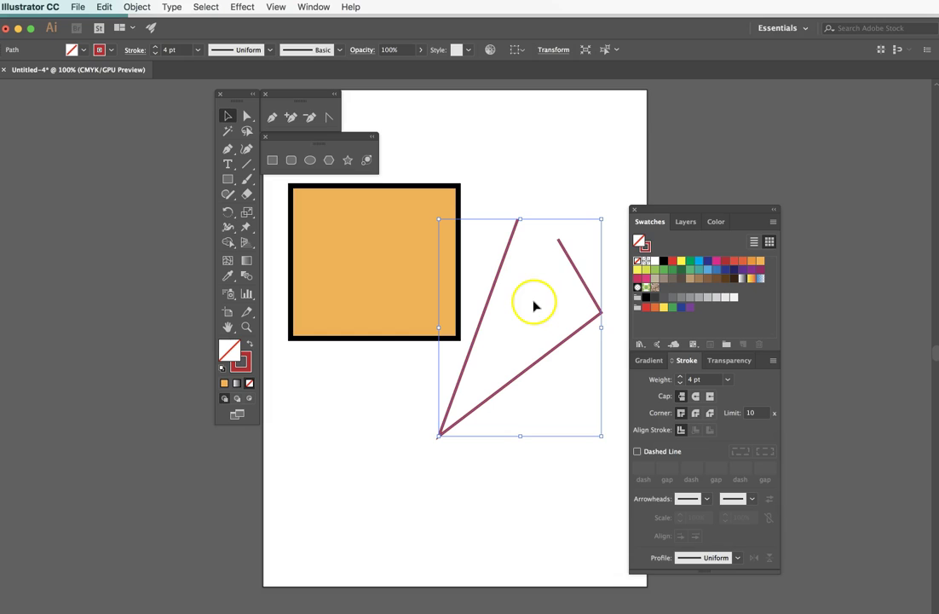
drag(576, 270, 500, 280)
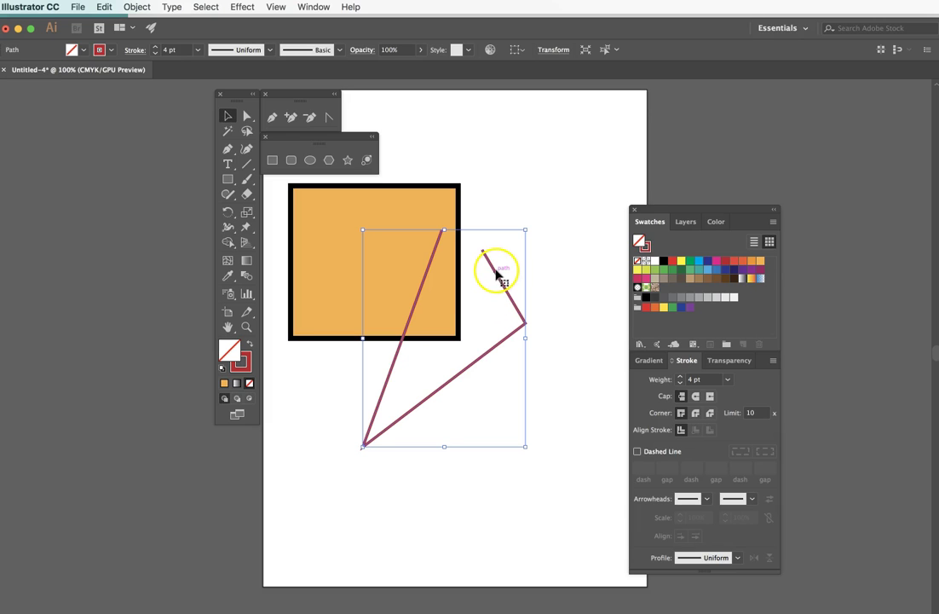
drag(496, 273, 566, 300)
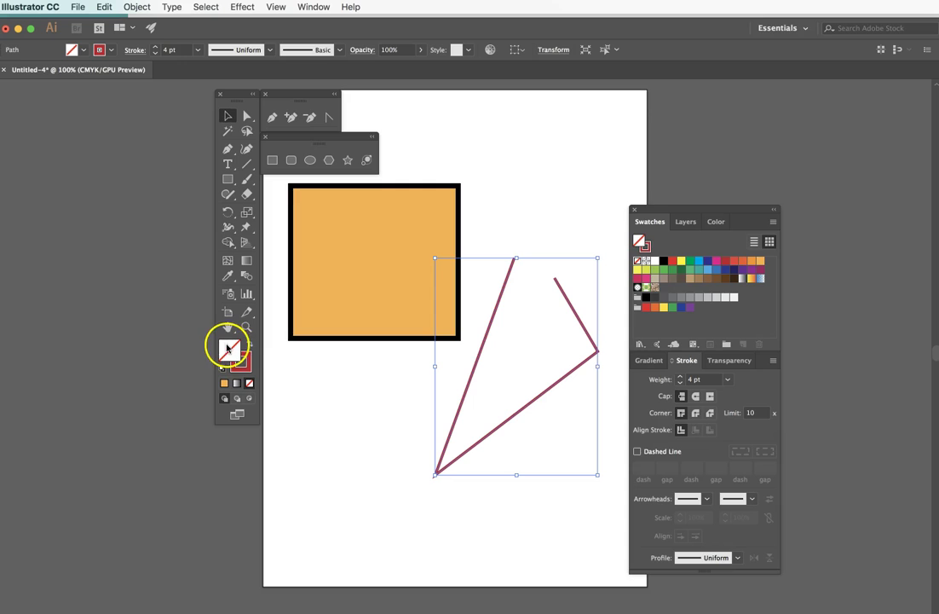
click(681, 264)
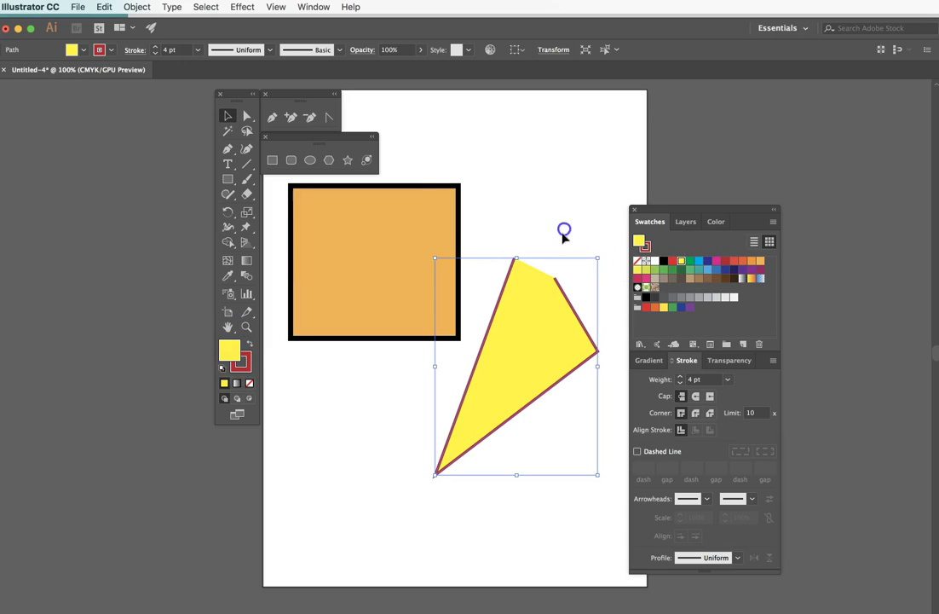
- Fill the path with yellow, then marquee-select the yellow triangle and delete it
click(539, 246)
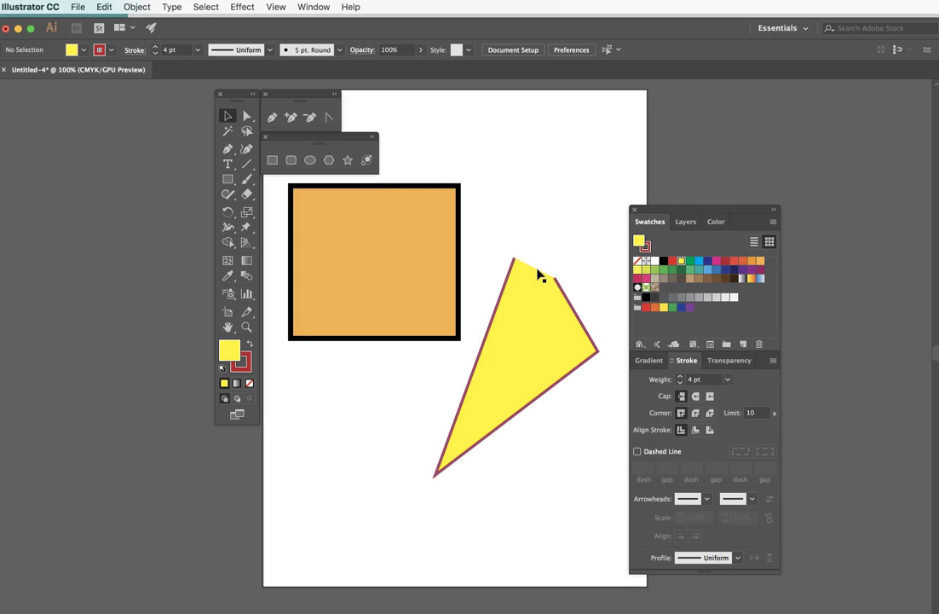
click(496, 309)
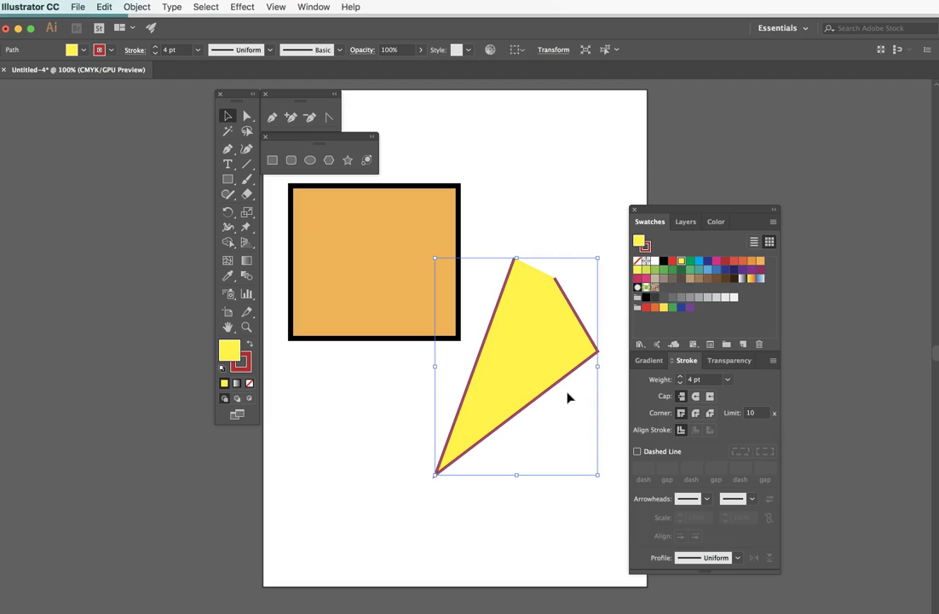
click(521, 218)
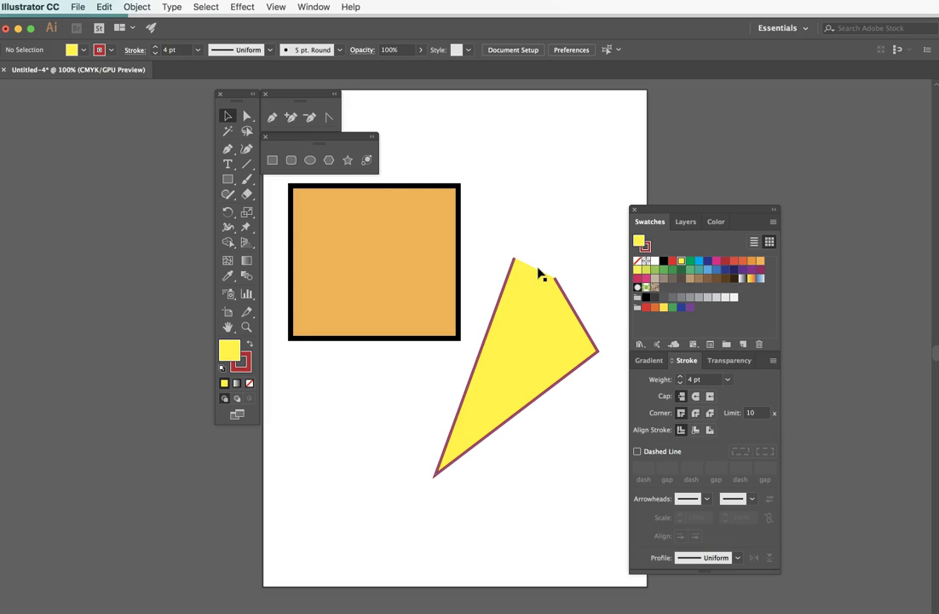
drag(541, 241, 503, 281)
drag(562, 316, 535, 365)
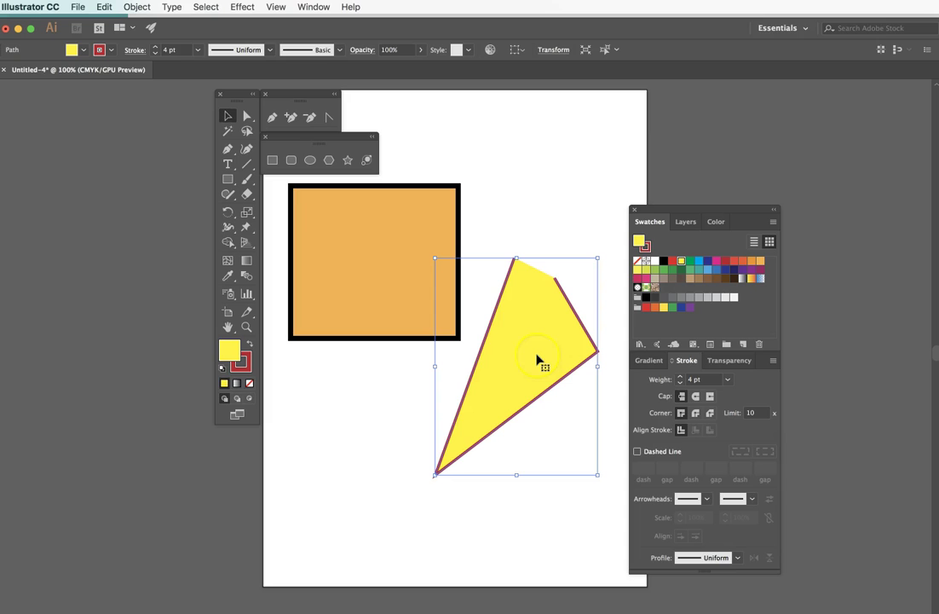
key(Delete)
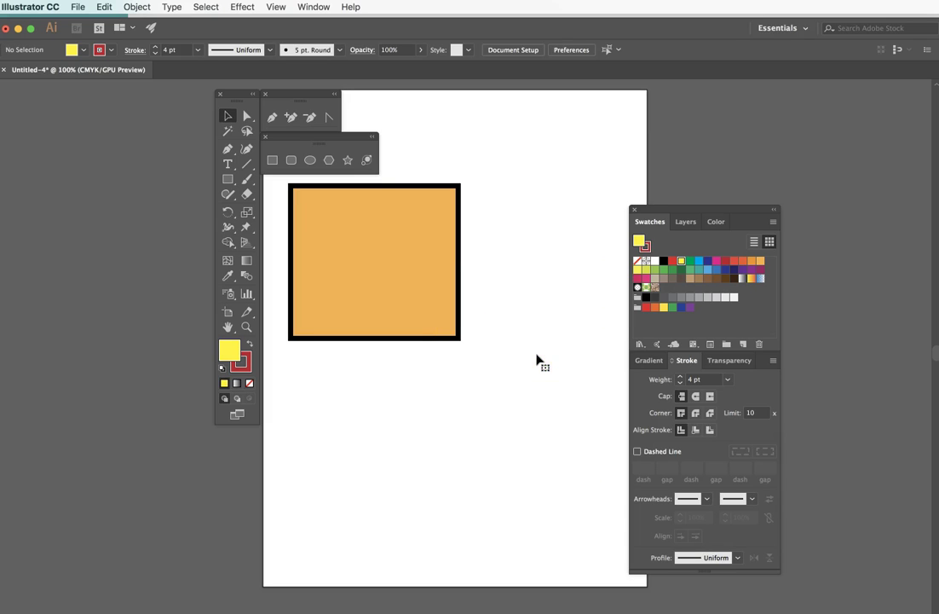
- Nudge the orange square right, narrow it from the right edge and stretch it downward
click(402, 284)
drag(386, 275, 452, 279)
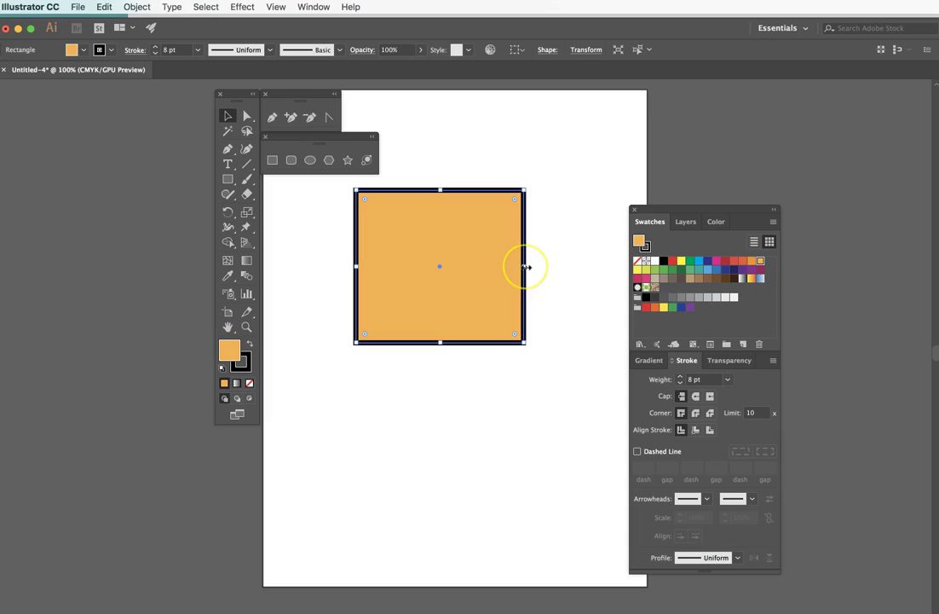
drag(526, 267, 412, 266)
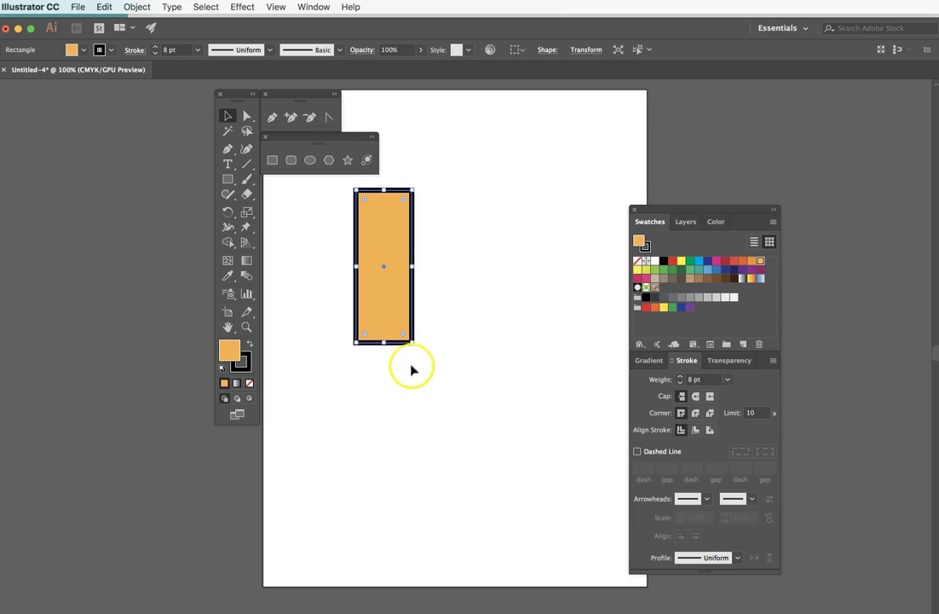
drag(381, 342, 396, 492)
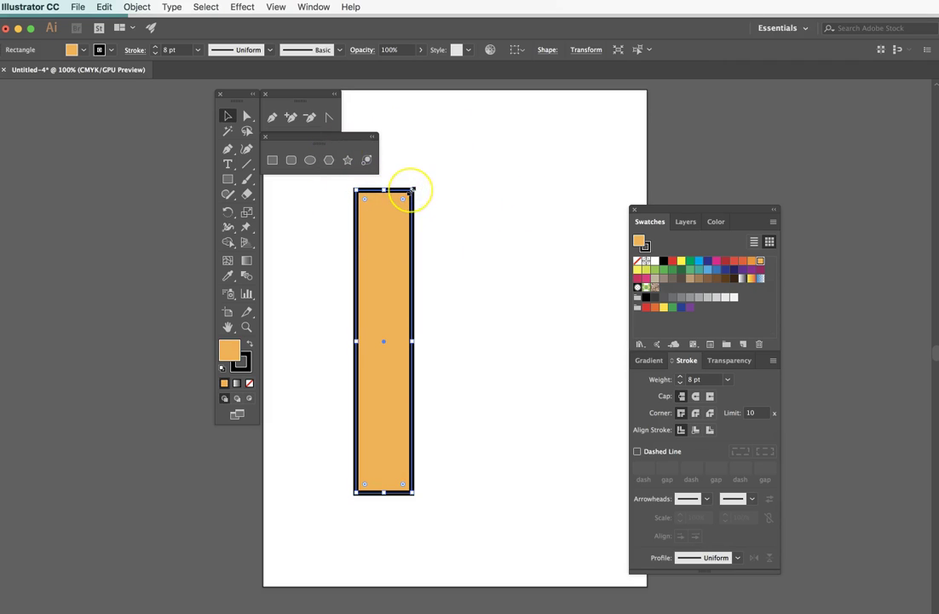
drag(412, 189, 415, 186)
- Rotate the tall orange rectangle clockwise to a diagonal tilt and shift its position
right_click(416, 184)
click(419, 188)
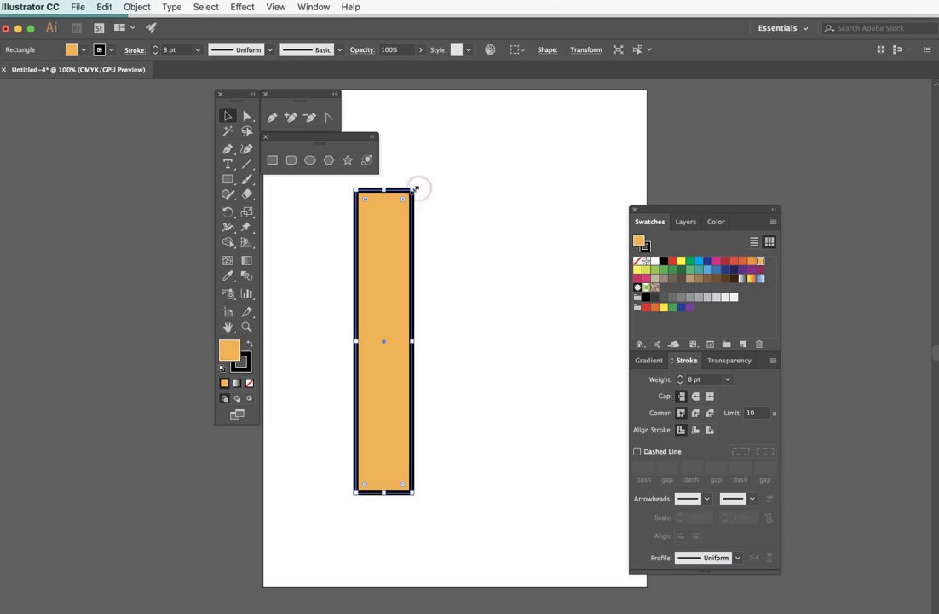
drag(415, 187, 447, 254)
mouse_move(447, 209)
mouse_down()
mouse_move(410, 298)
mouse_move(468, 211)
mouse_move(498, 223)
mouse_move(438, 274)
mouse_move(450, 209)
mouse_up()
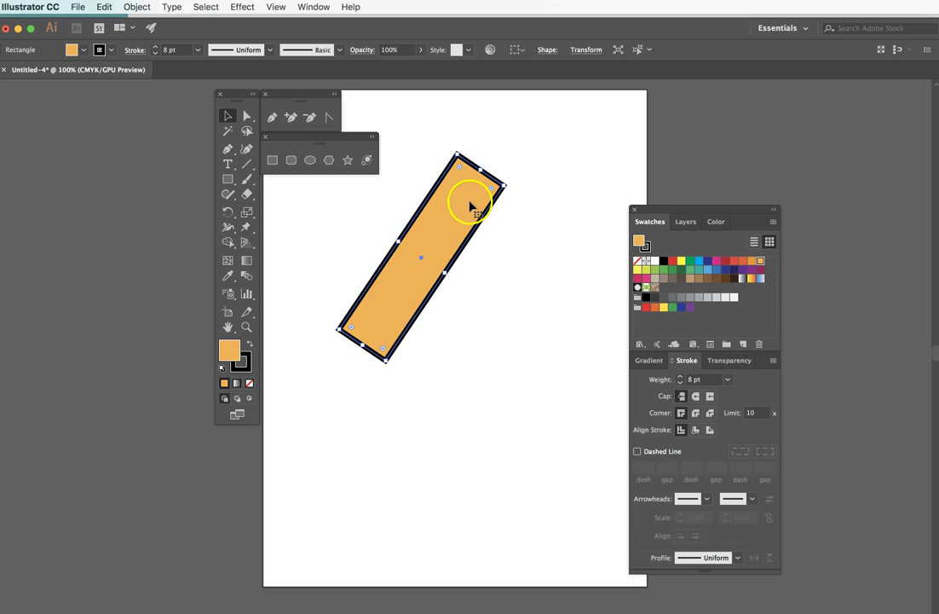
drag(461, 172, 460, 173)
- Round the tilted rectangle's corners into a pill shape with a live-corner widget
click(438, 156)
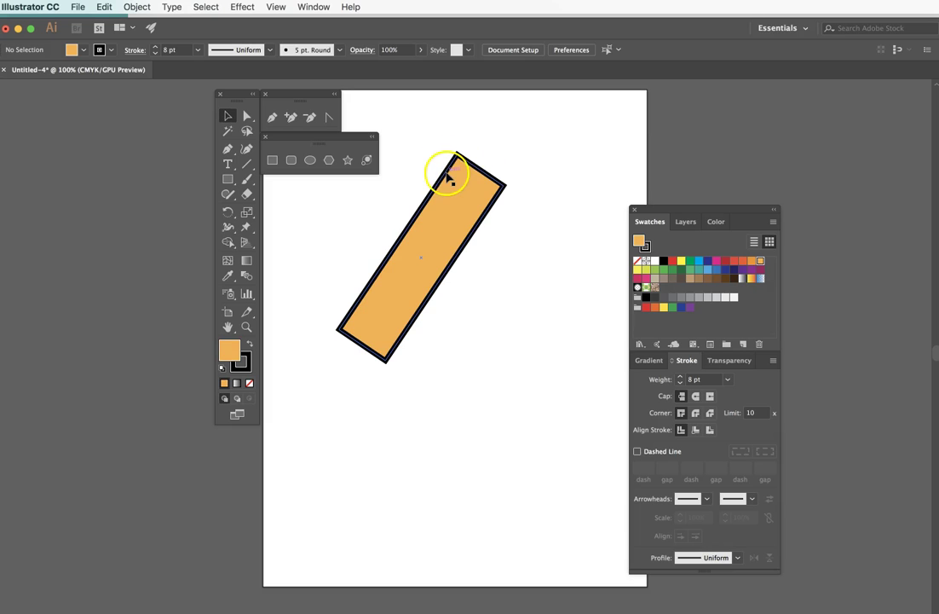
click(478, 168)
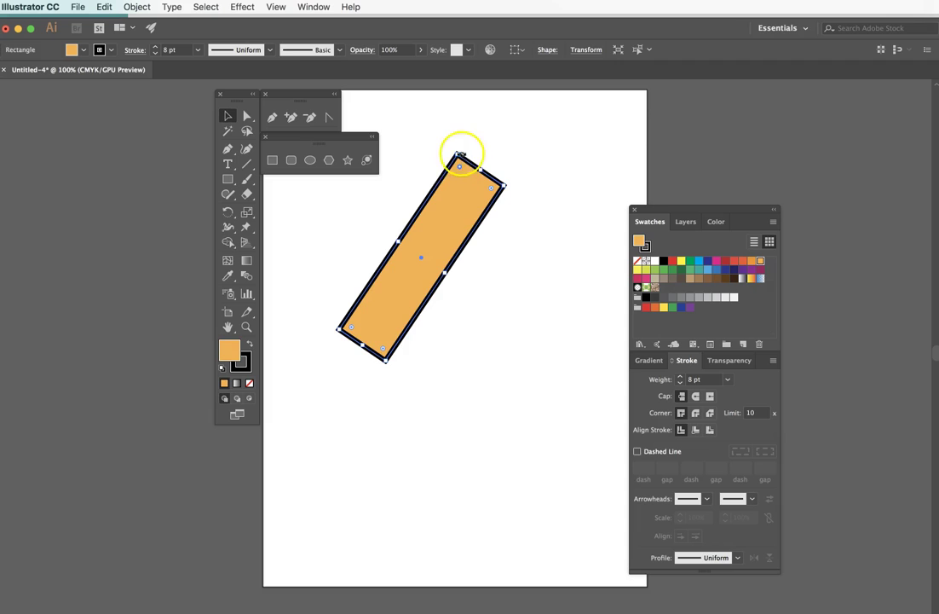
click(593, 161)
click(453, 196)
drag(460, 173, 463, 199)
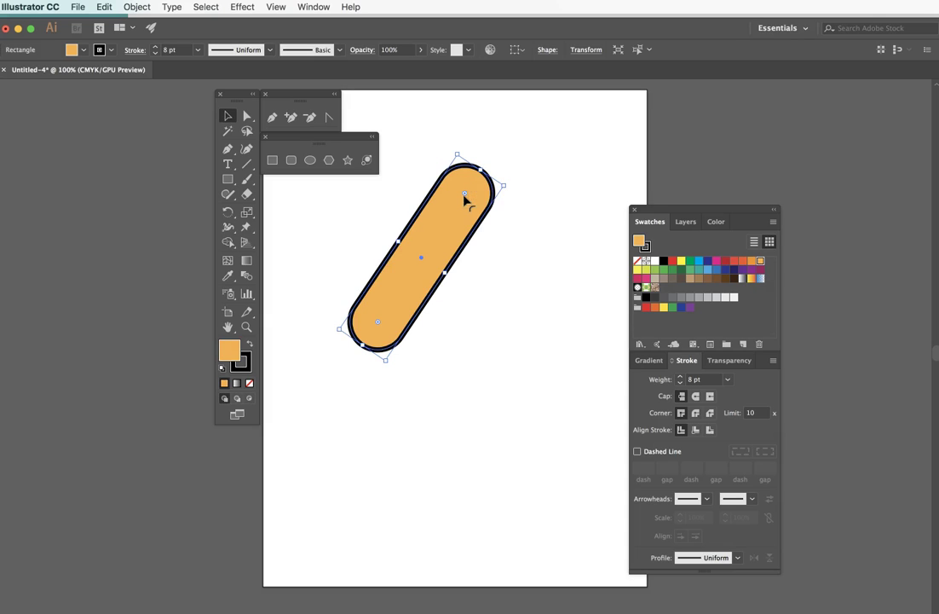
click(501, 174)
- Delete the rounded pill-shaped rectangle, leaving the artboard blank
click(526, 247)
click(361, 287)
click(424, 261)
key(Delete)
click(392, 269)
click(226, 148)
click(227, 178)
- Draw a large circle, a flat ellipse below it and a smaller circle to the upper right
click(311, 160)
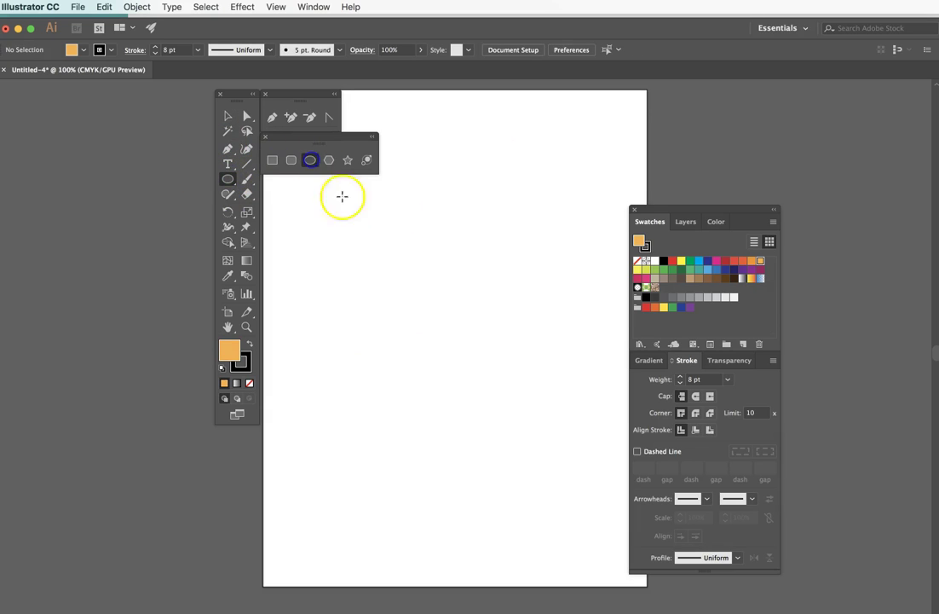
mouse_move(367, 205)
mouse_down()
mouse_move(464, 232)
mouse_move(475, 316)
mouse_up()
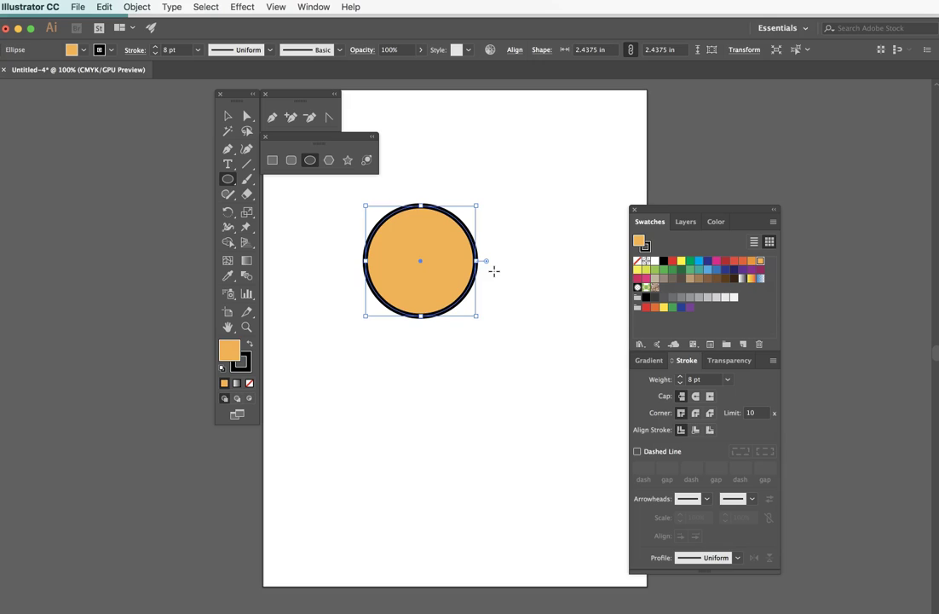
click(434, 255)
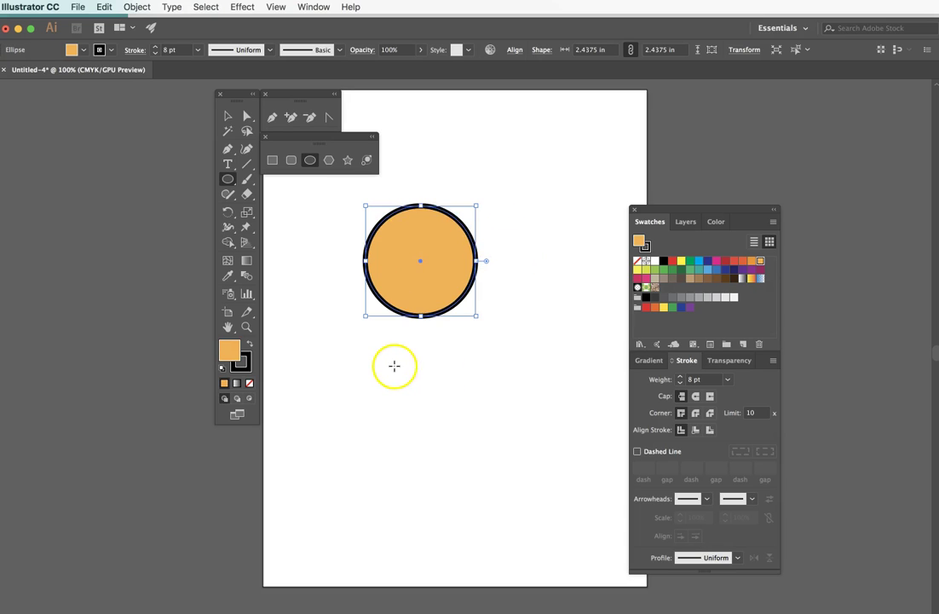
mouse_move(394, 373)
mouse_down()
mouse_move(497, 459)
mouse_move(592, 426)
mouse_up()
drag(491, 137, 576, 232)
- Delete the flat ellipse and drag the smaller circle to overlap the large one
click(228, 117)
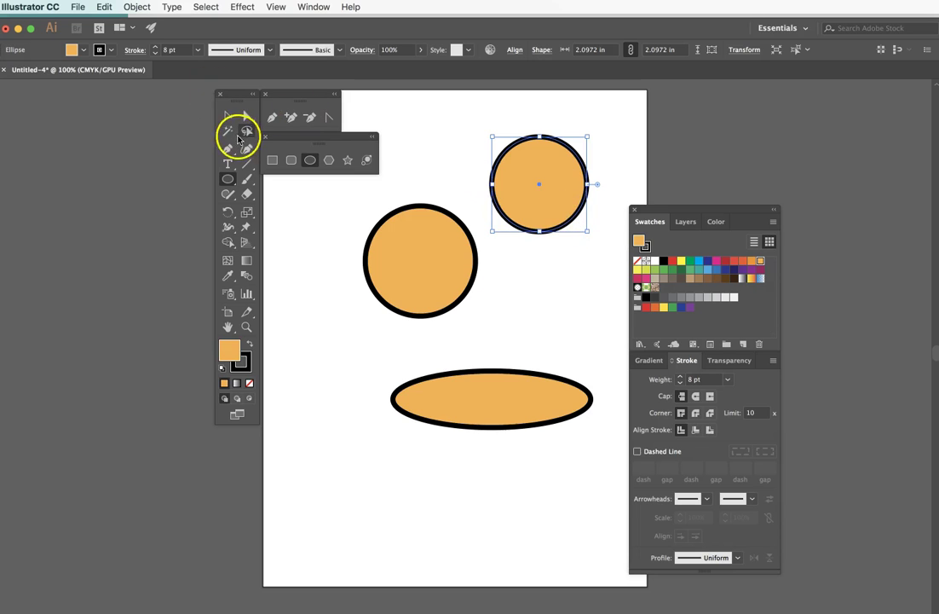
click(342, 306)
click(488, 386)
key(Delete)
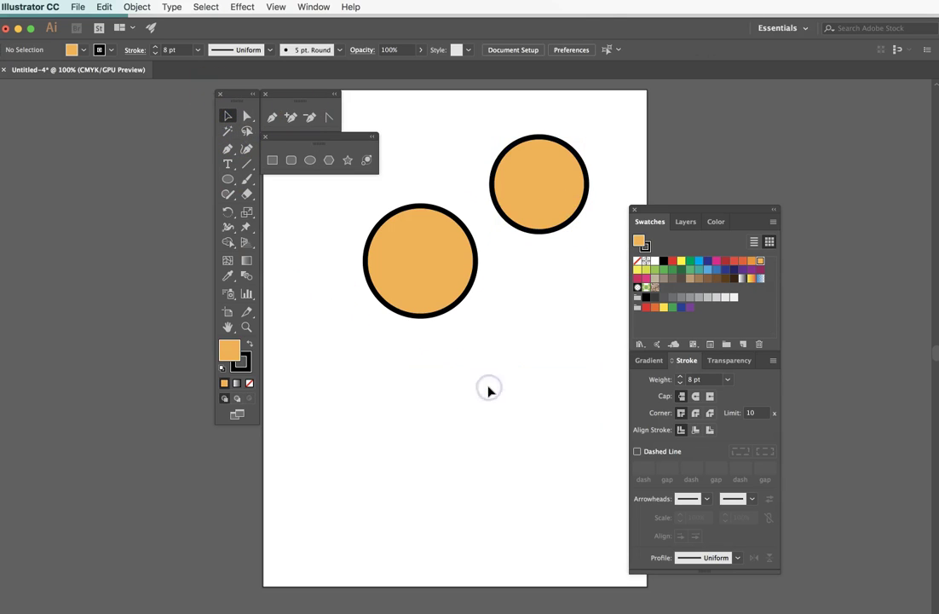
drag(520, 215, 466, 271)
- Fill the left circle with yellow from the Swatches panel
click(407, 266)
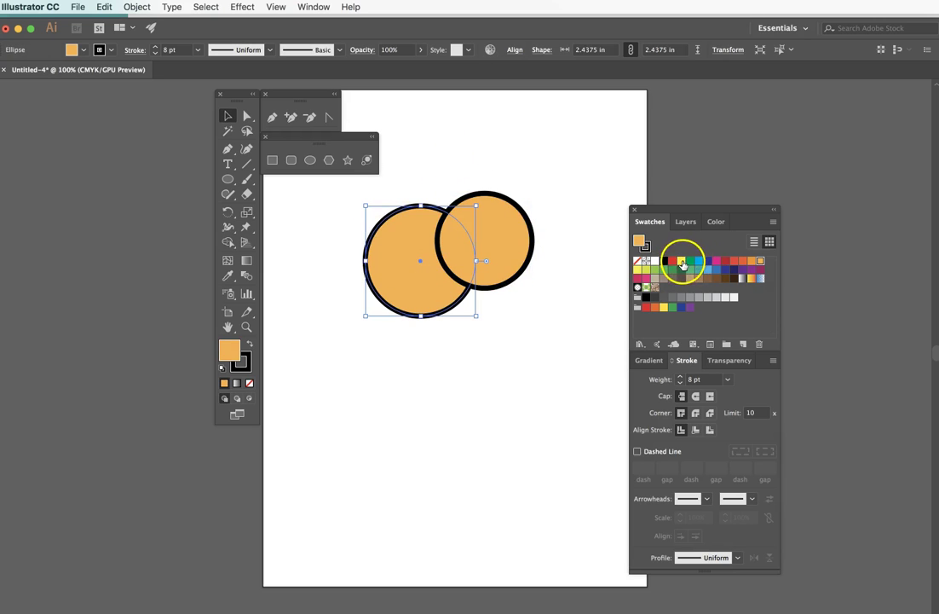
click(680, 260)
click(438, 172)
click(370, 273)
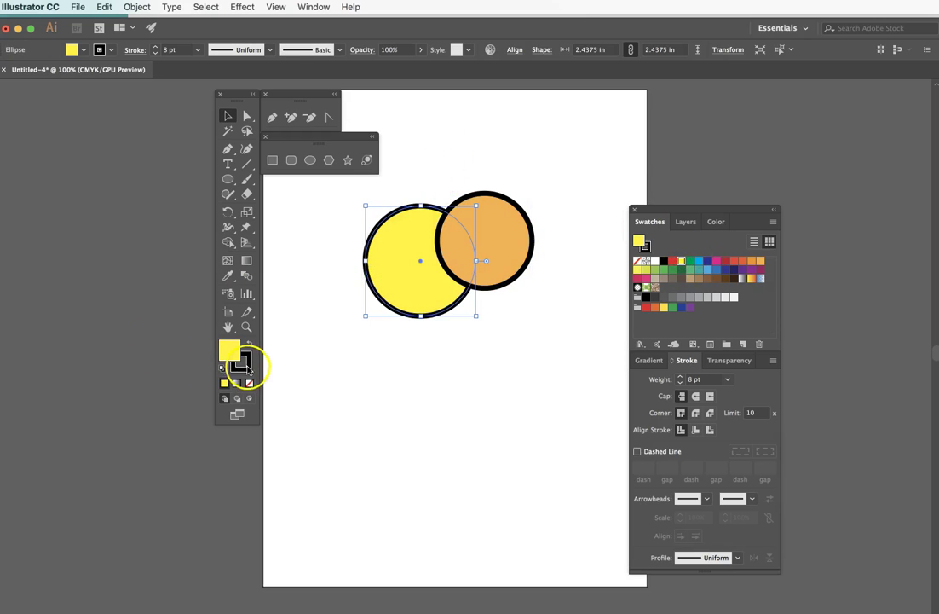
- Give the left circle a green outline and change its fill to deeper orange (M 68, Y 100)
click(245, 366)
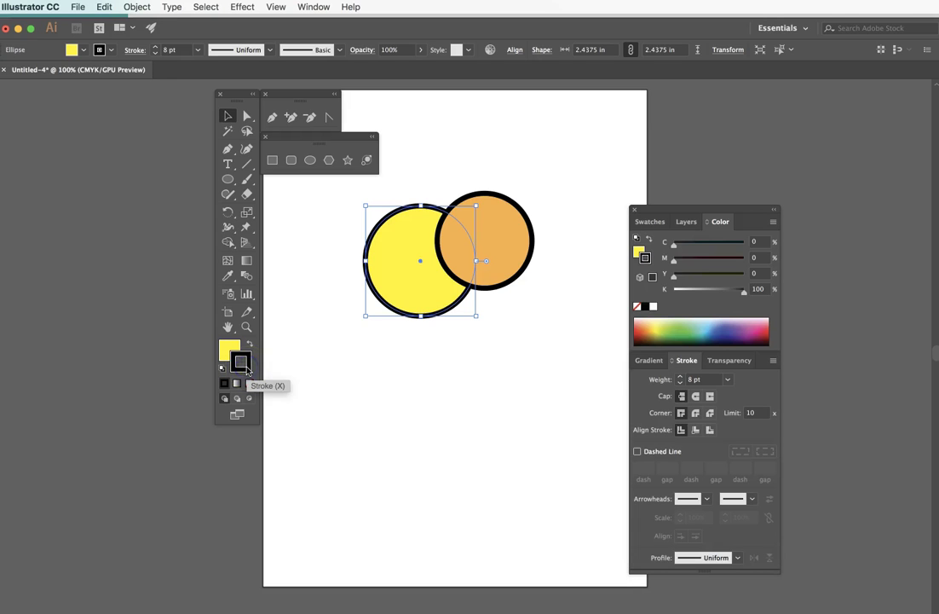
click(687, 332)
click(227, 348)
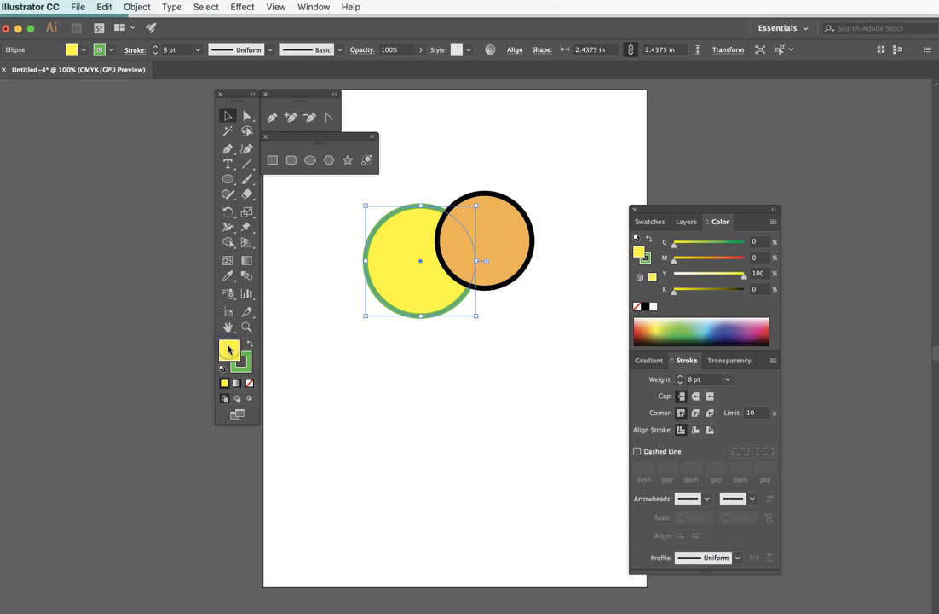
click(722, 257)
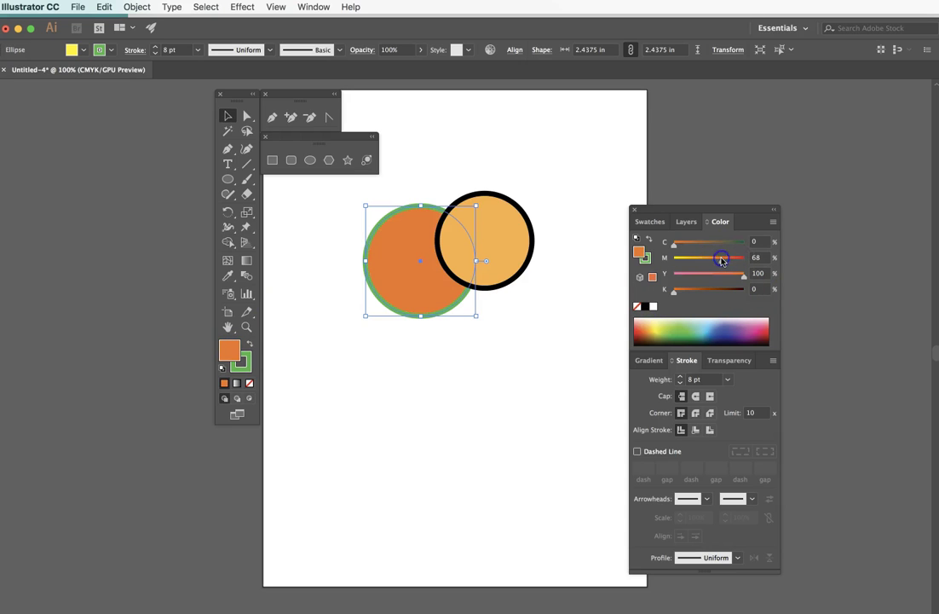
click(534, 370)
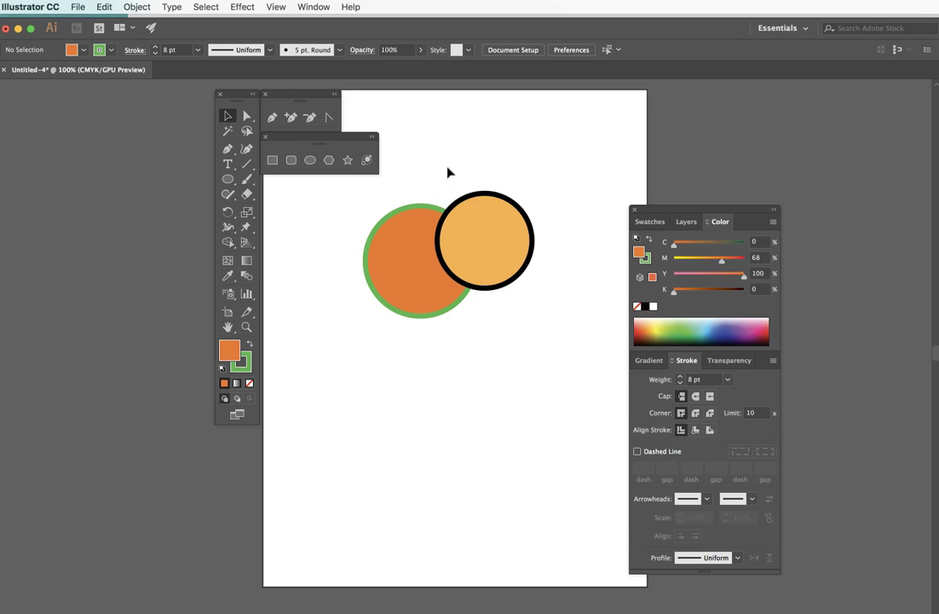
- Select the green-outlined orange circle sitting behind the black-outlined light-orange circle
click(497, 243)
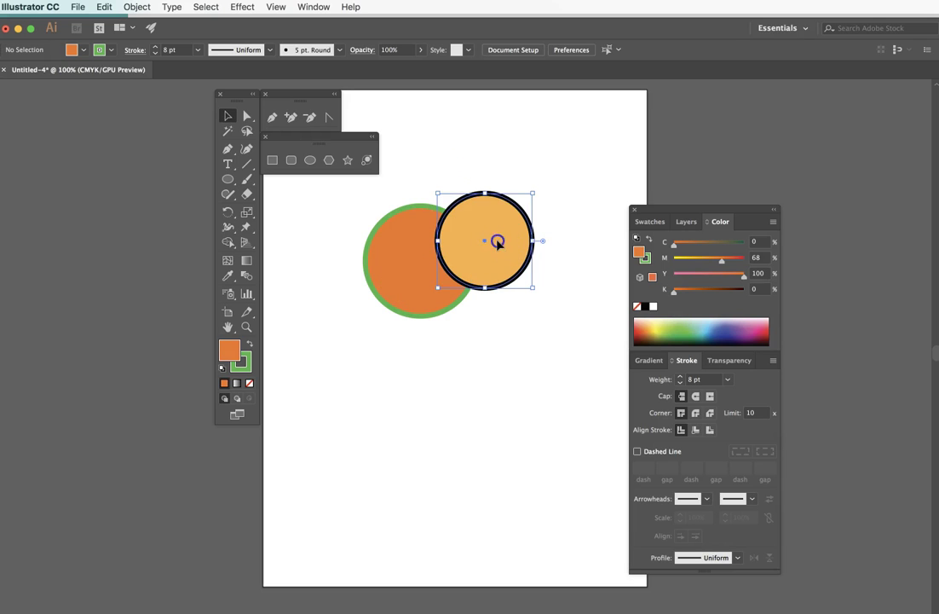
click(403, 270)
click(512, 188)
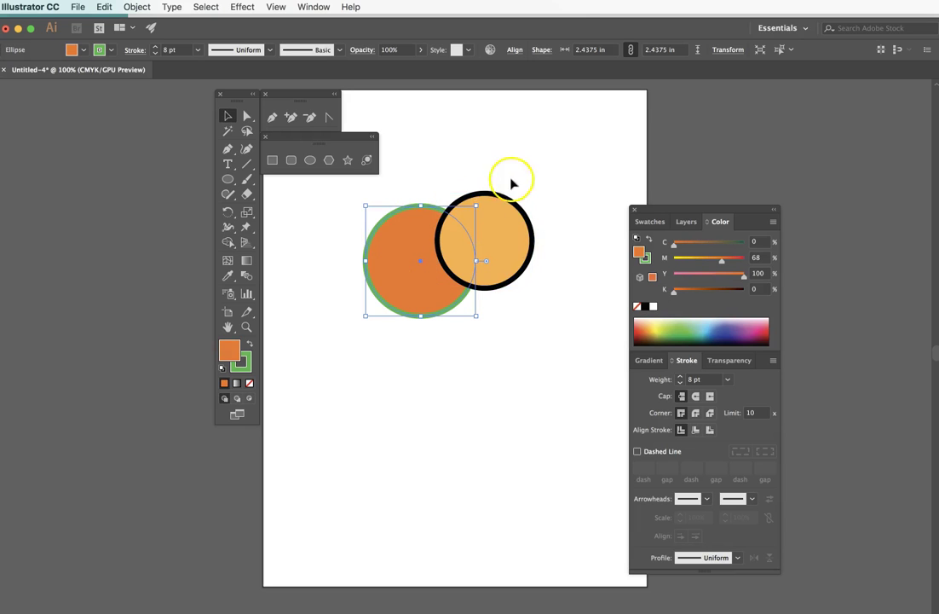
click(486, 230)
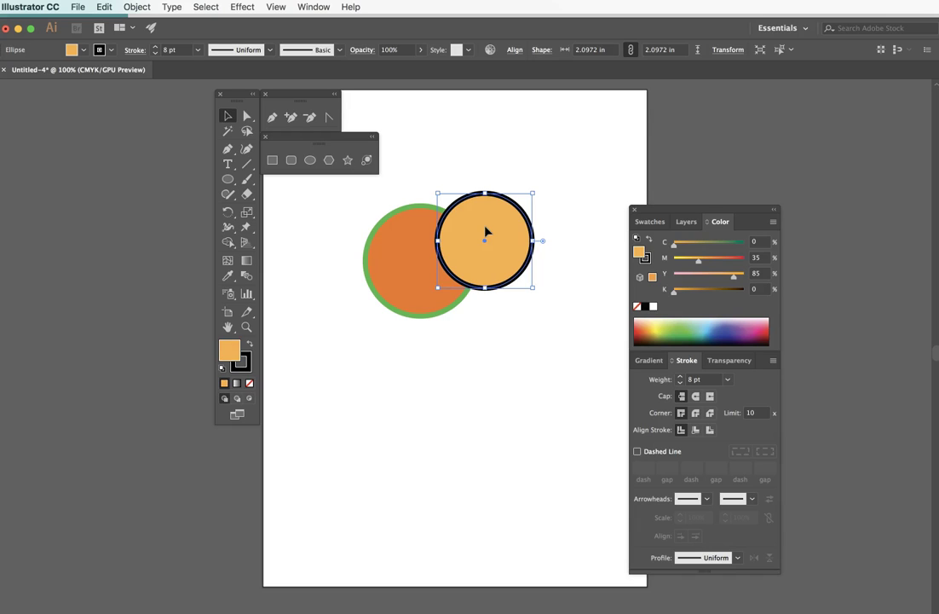
click(447, 160)
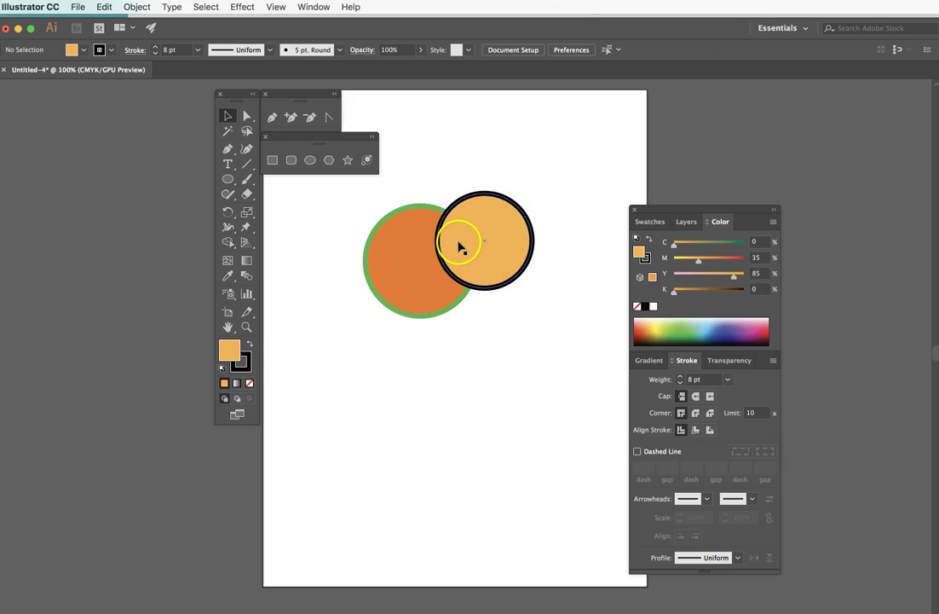
click(444, 160)
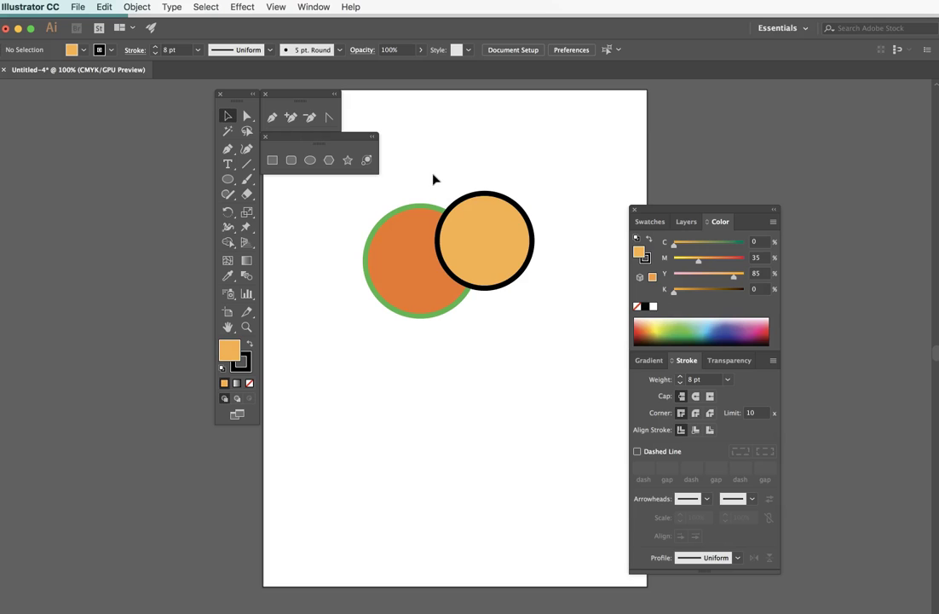
click(401, 277)
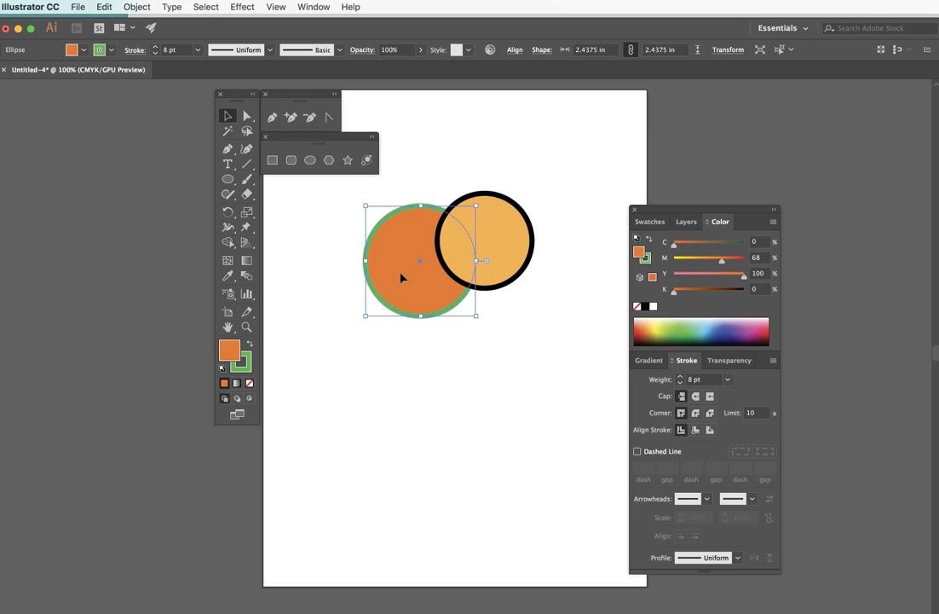
- Use Object > Arrange > Bring to Front on the orange circle, then deselect
click(138, 8)
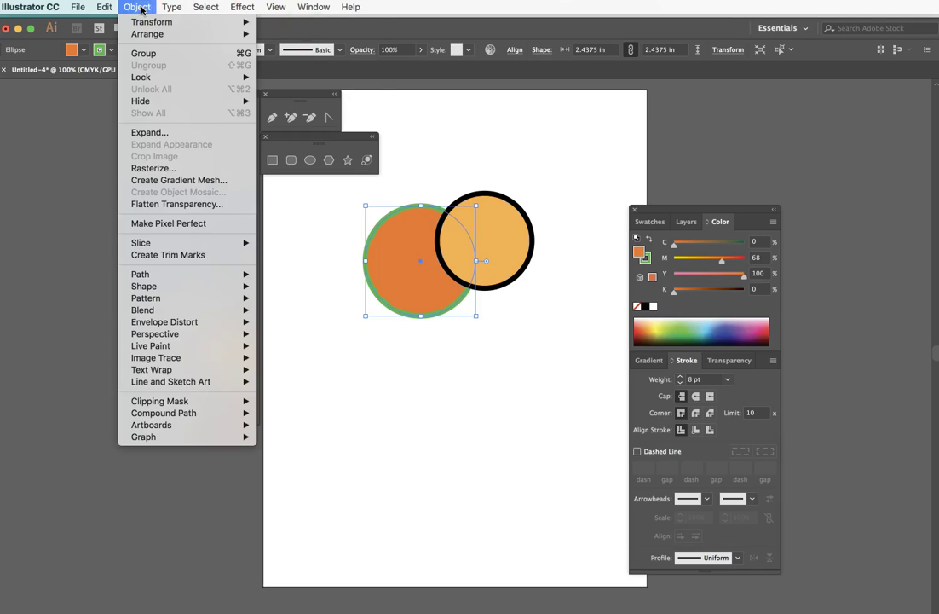
mouse_move(158, 39)
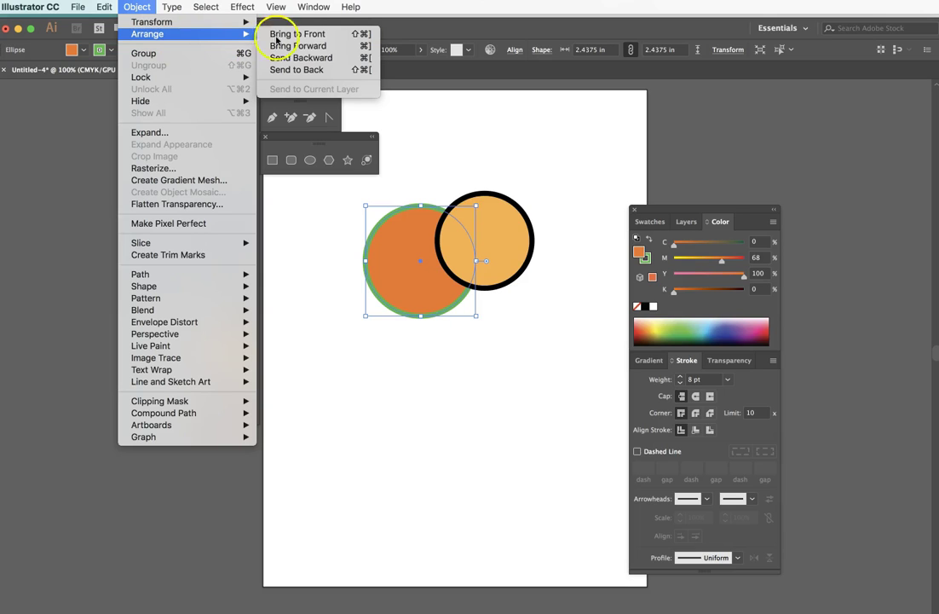
click(321, 34)
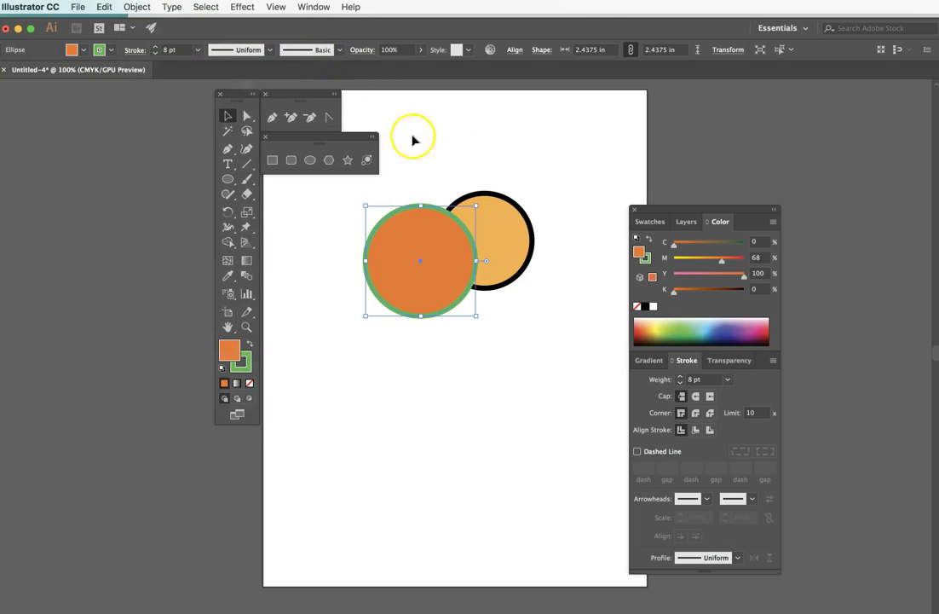
click(499, 141)
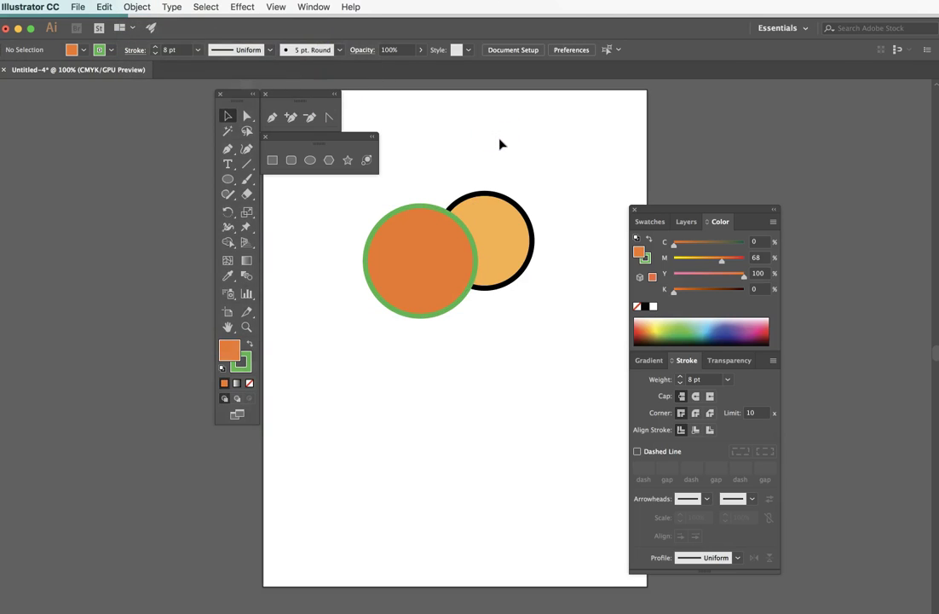
- Move the light-orange circle down below the orange circle, then deselect
click(507, 206)
right_click(509, 222)
drag(508, 222, 503, 277)
click(380, 248)
click(466, 146)
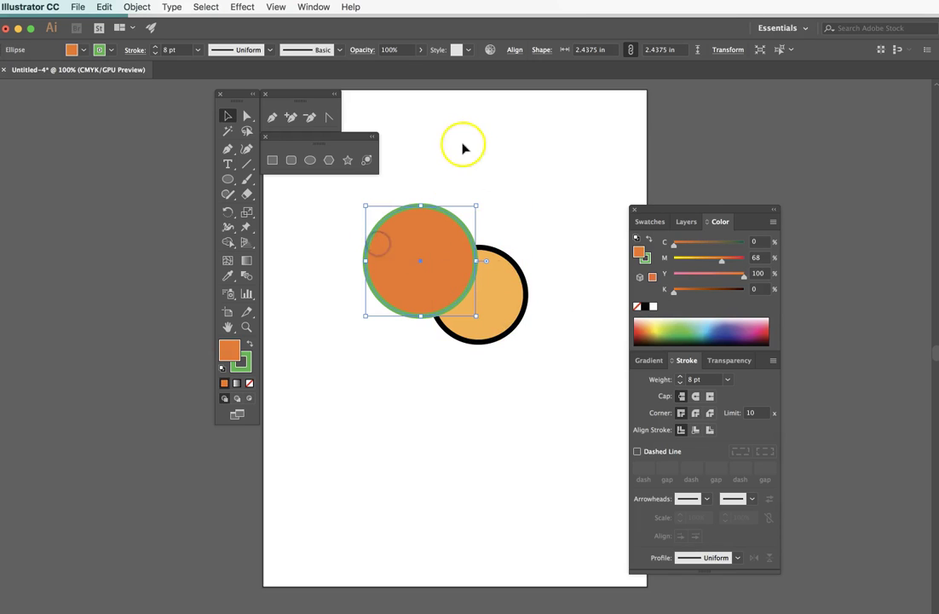
click(224, 107)
- Try the Direct Selection tool on the orange circle's top anchor, then return to the Selection tool
click(246, 117)
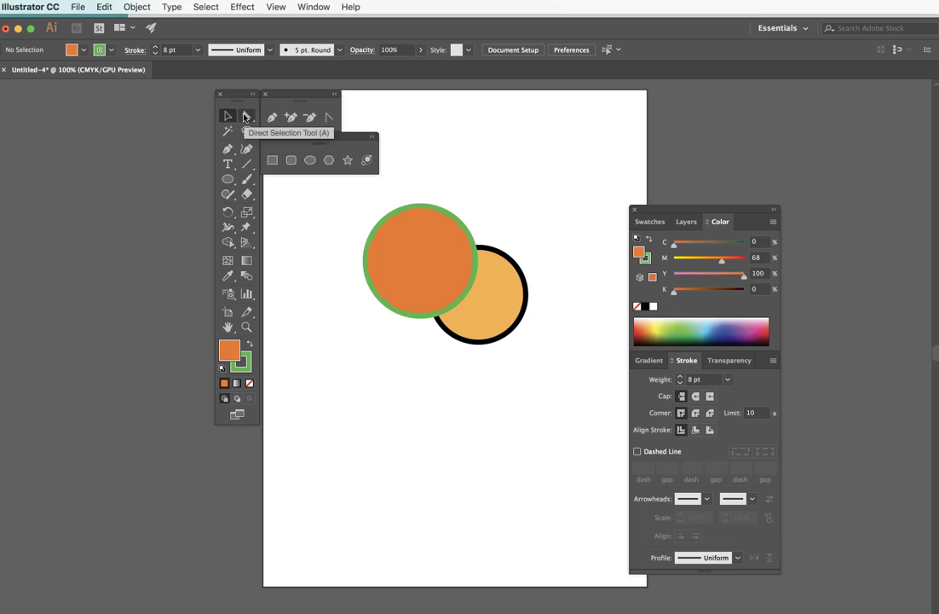
click(245, 116)
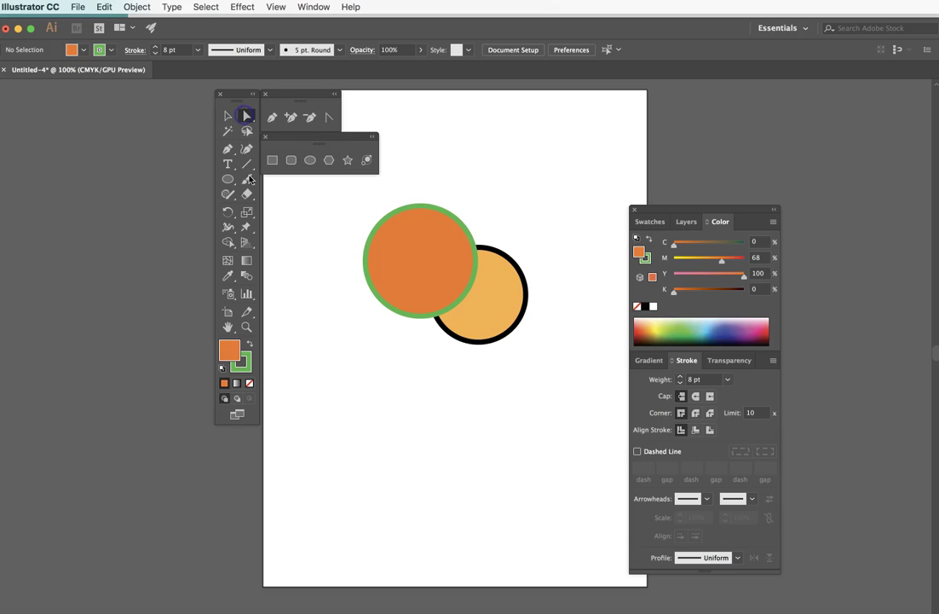
click(443, 262)
click(453, 186)
click(420, 207)
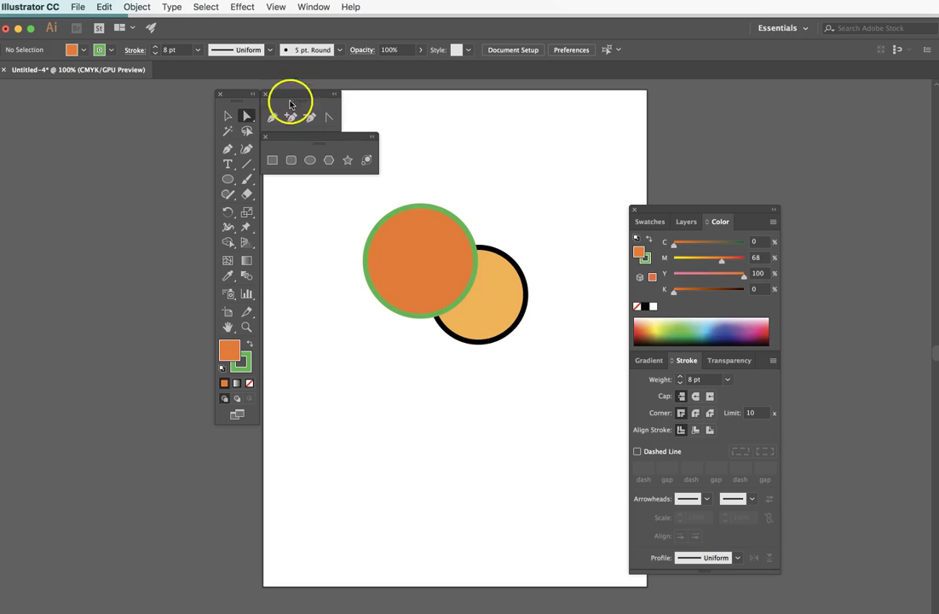
click(227, 116)
- Reposition and tilt the light-orange circle, then undo the last move
drag(456, 247, 491, 298)
click(492, 297)
drag(440, 248, 426, 246)
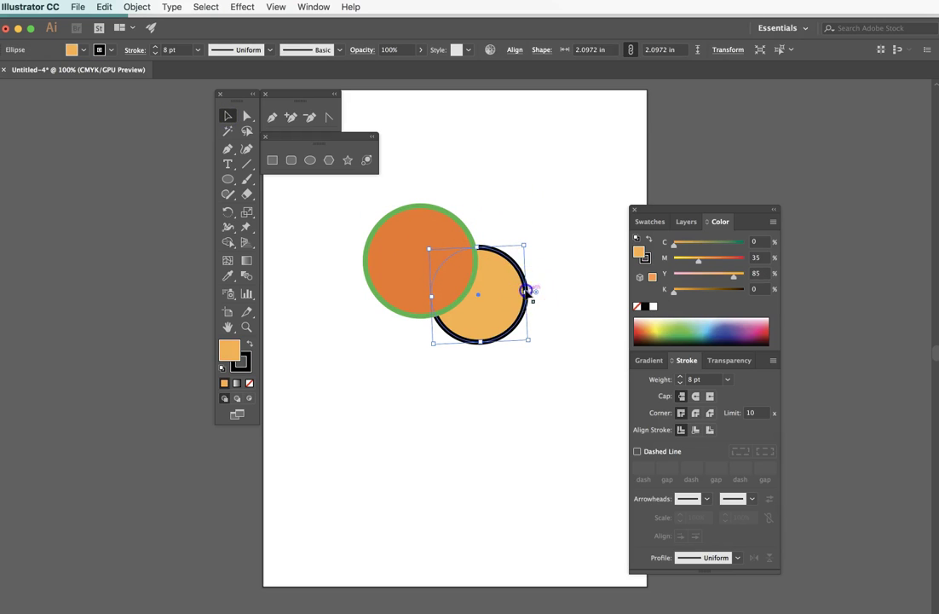
drag(532, 290, 505, 291)
key(ctrl+z)
- Narrow the light-orange circle into an ellipse, delete it, and select the orange circle
click(558, 292)
drag(558, 293, 539, 292)
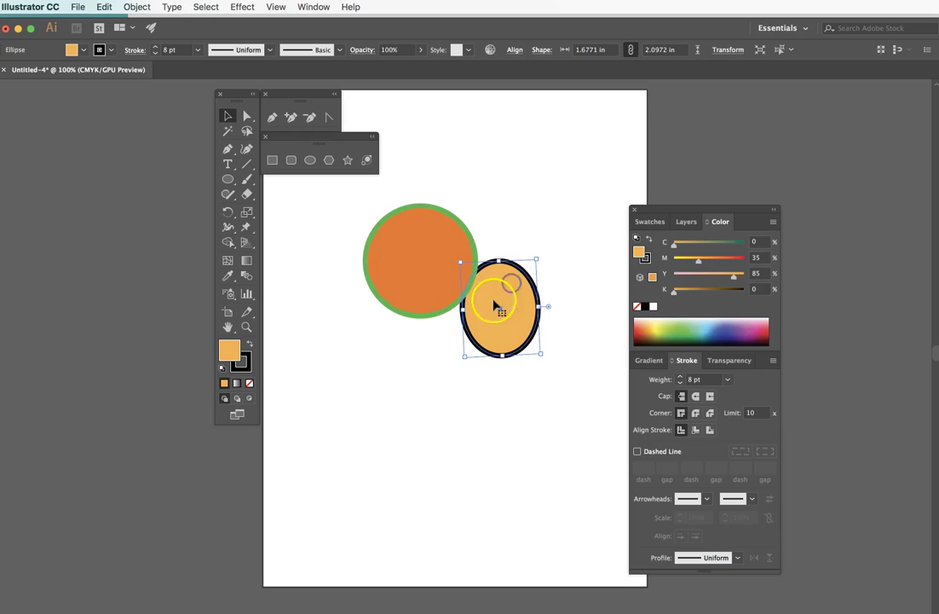
key(Delete)
click(438, 245)
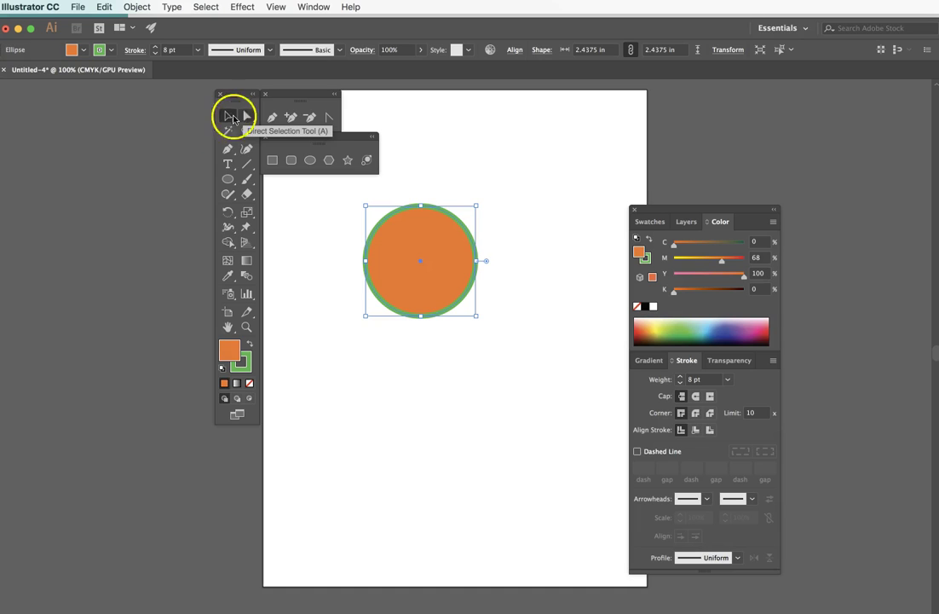
- With the Direct Selection tool, select the orange circle's right anchor point
click(514, 215)
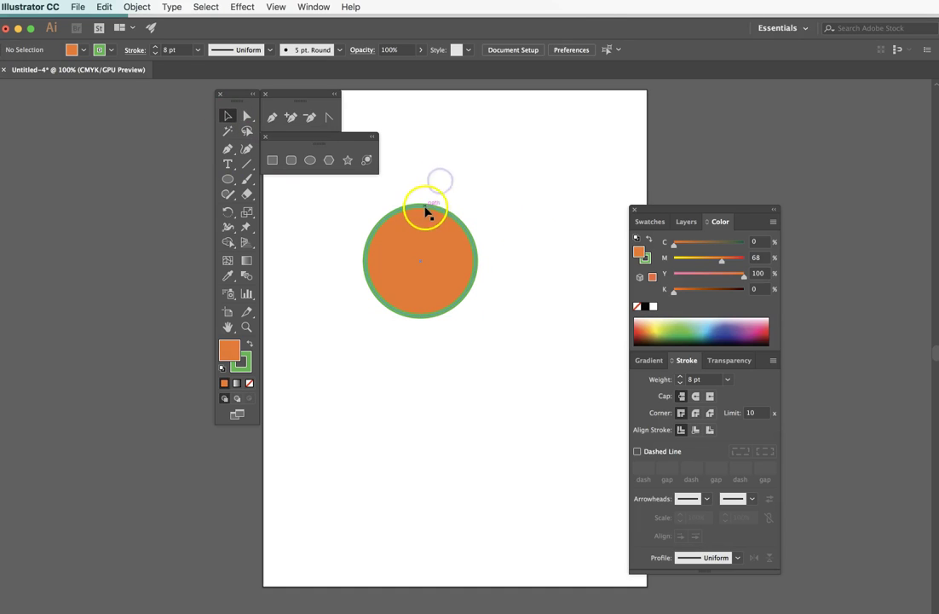
click(246, 116)
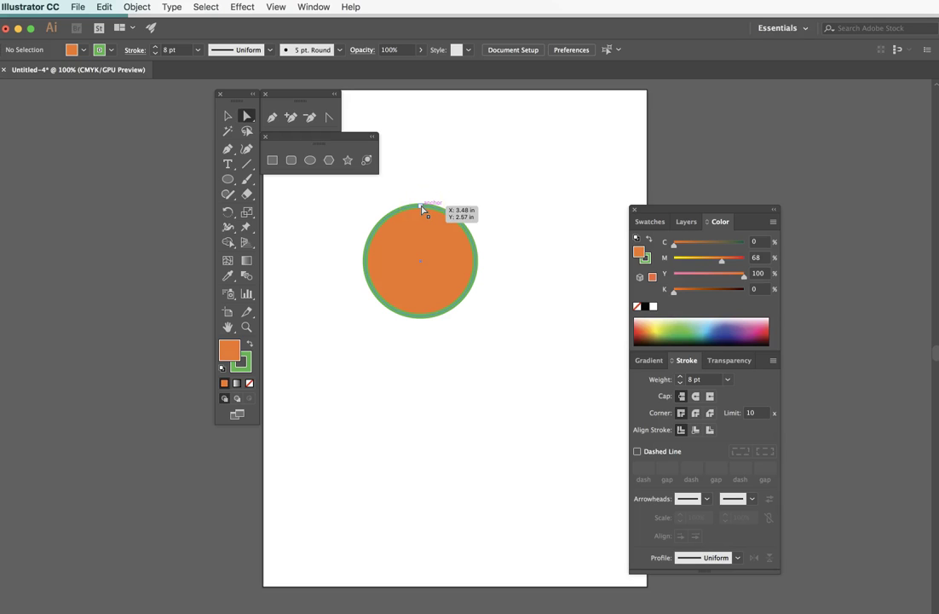
click(370, 231)
click(366, 263)
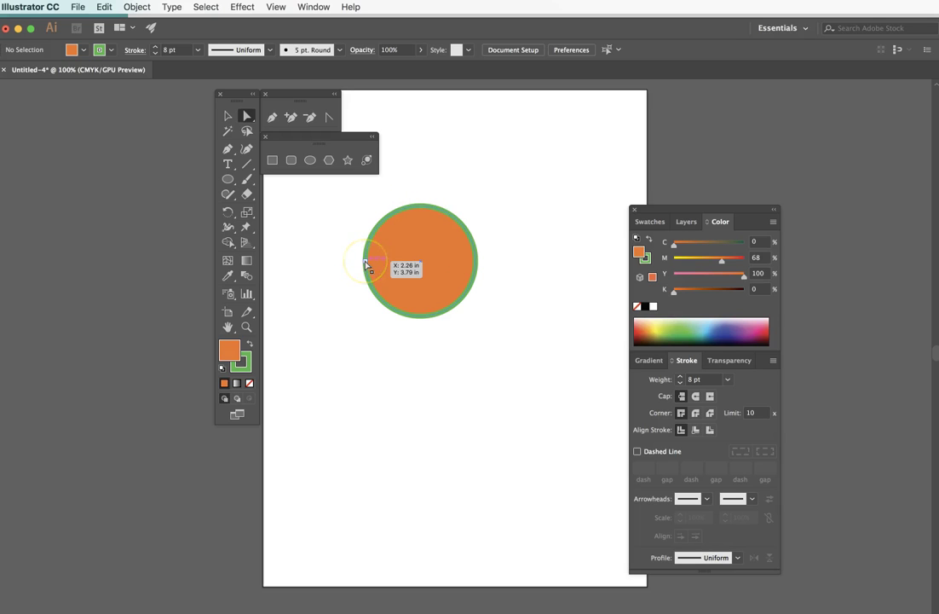
click(475, 262)
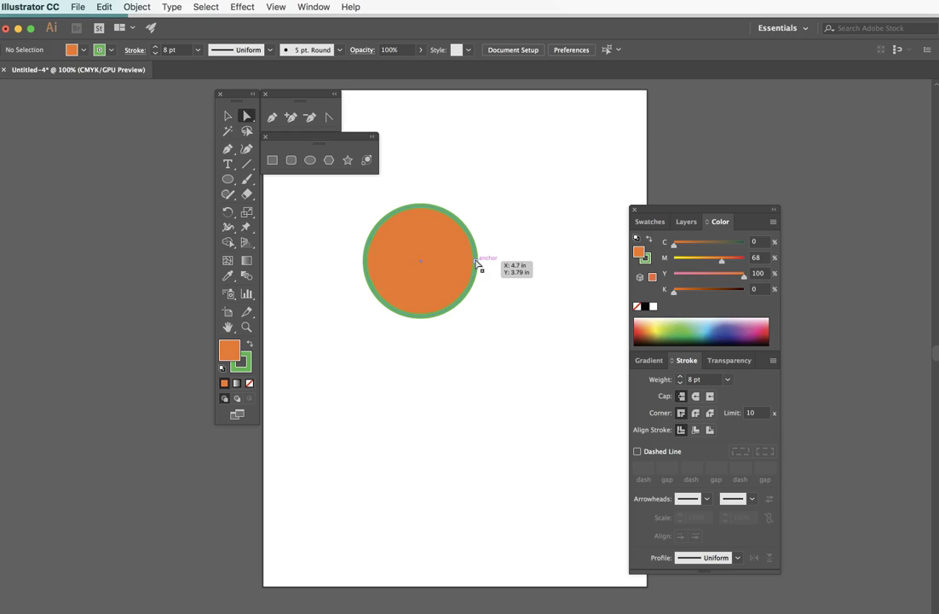
click(476, 263)
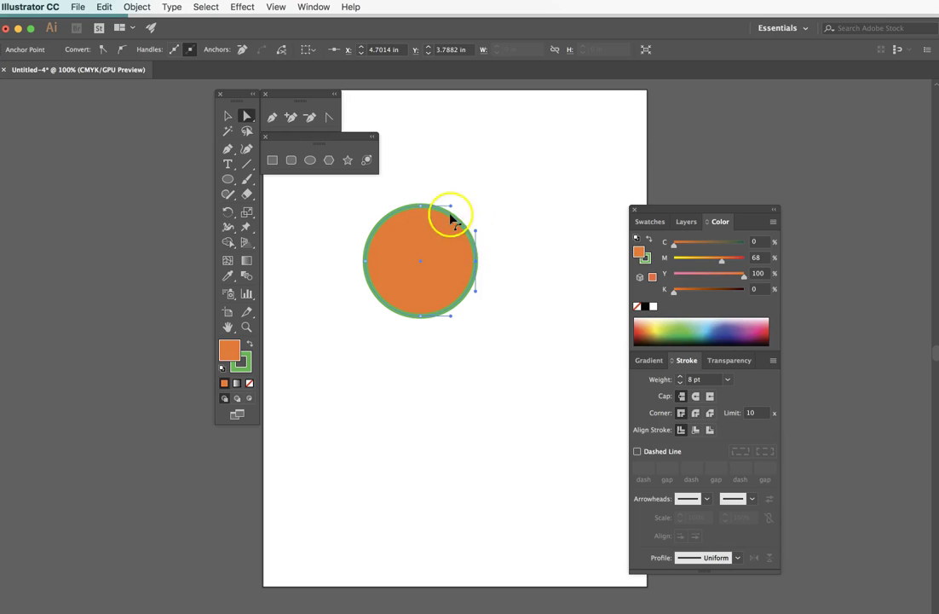
- Drag the circle's top anchor point straight up to form an egg shape
mouse_move(420, 203)
mouse_down()
mouse_move(411, 195)
mouse_move(467, 219)
mouse_up()
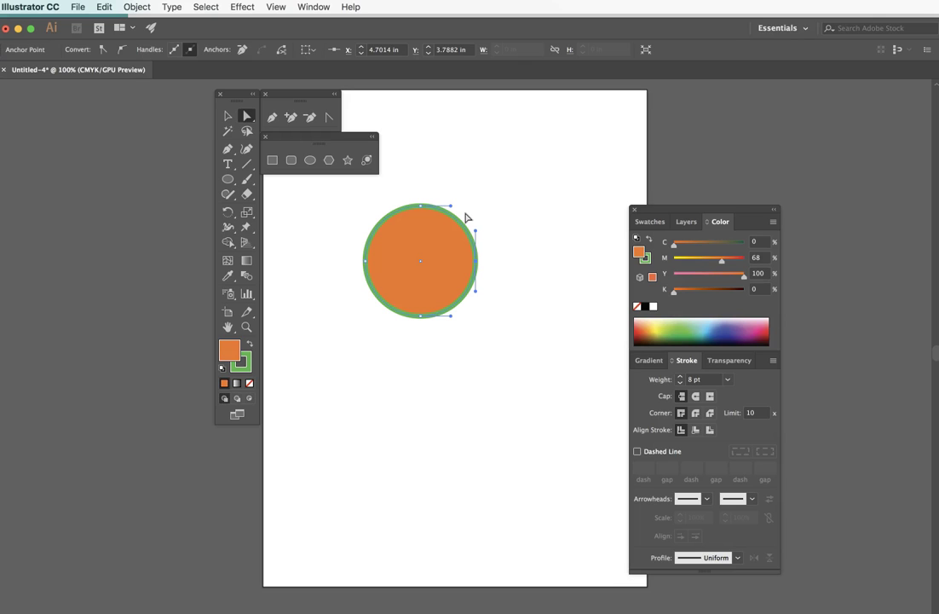
drag(504, 257, 477, 266)
click(477, 266)
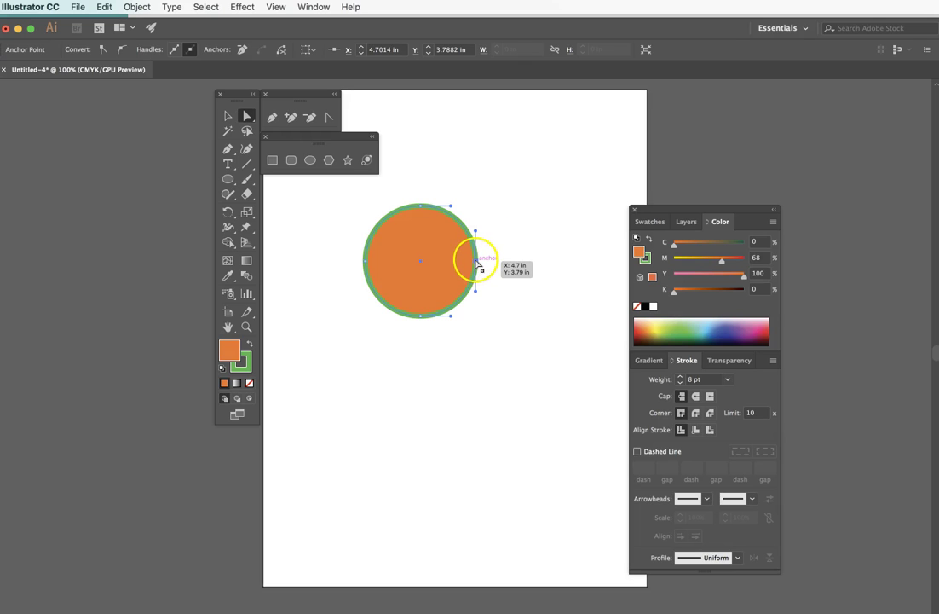
click(420, 208)
drag(420, 209, 419, 135)
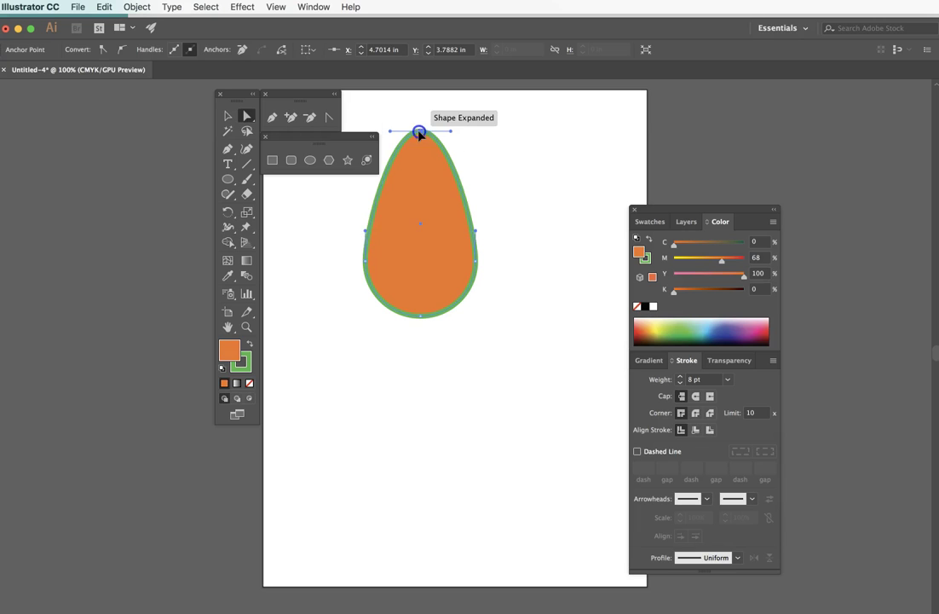
- Drag the egg's bottom anchor down-left into a long tapering curve, then check the View menu
click(484, 402)
click(420, 317)
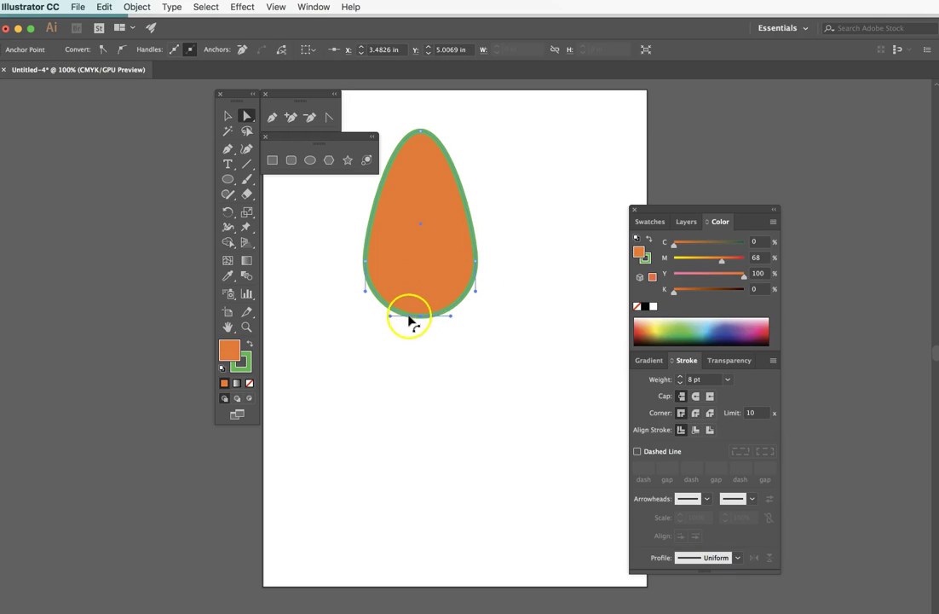
drag(421, 321, 304, 462)
click(493, 256)
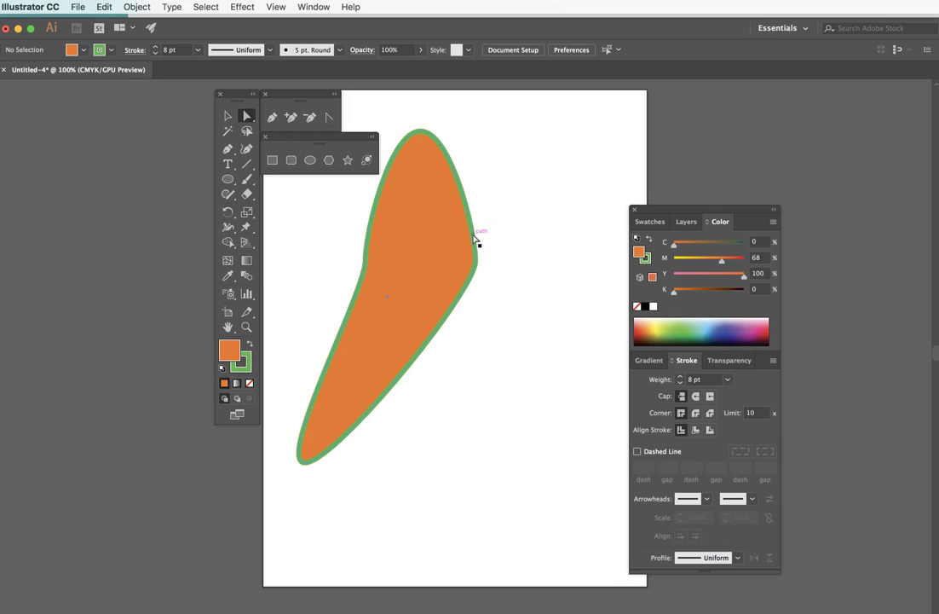
click(273, 8)
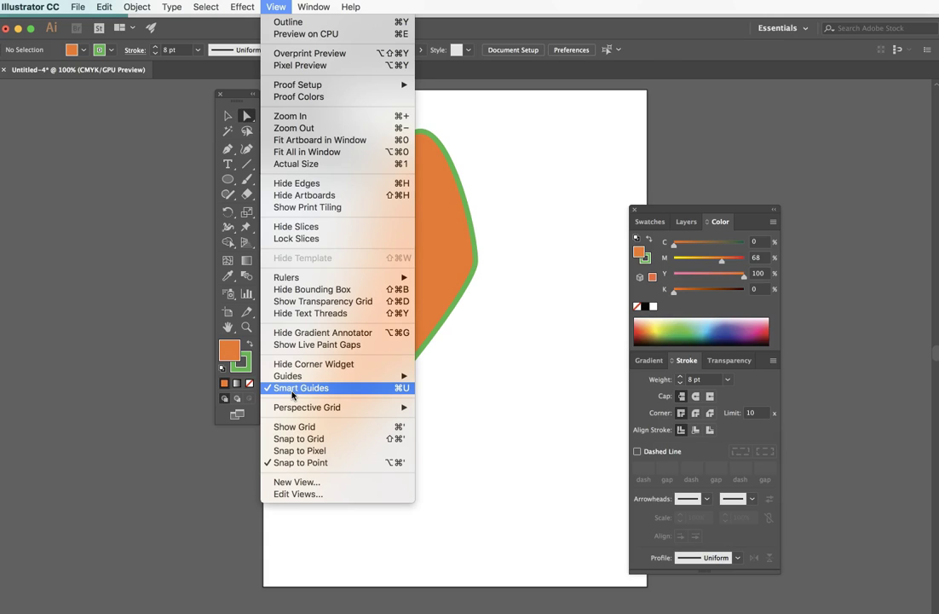
- Select the tapering orange shape, move, squash and rotate it, then delete it
click(606, 36)
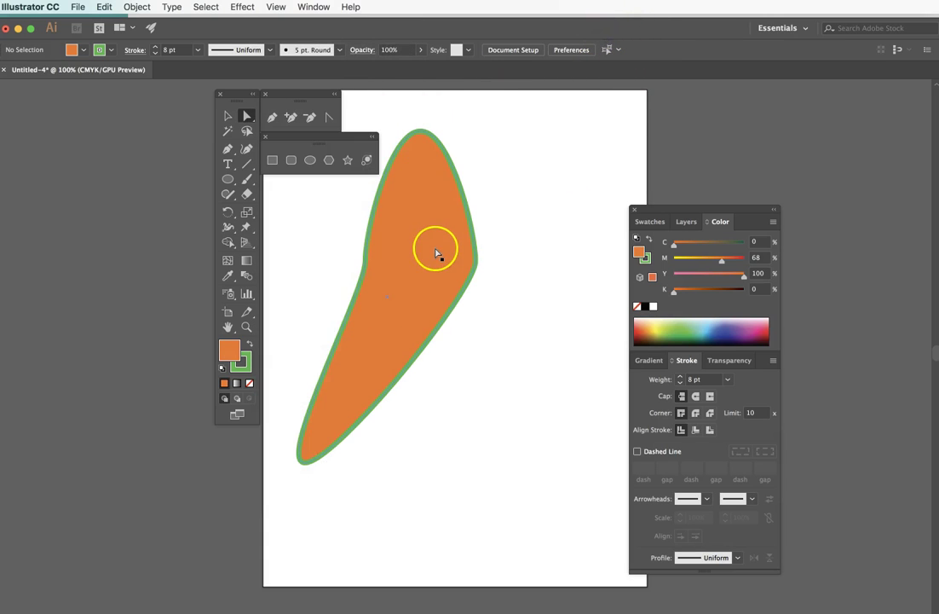
click(228, 115)
click(388, 225)
drag(400, 267, 488, 302)
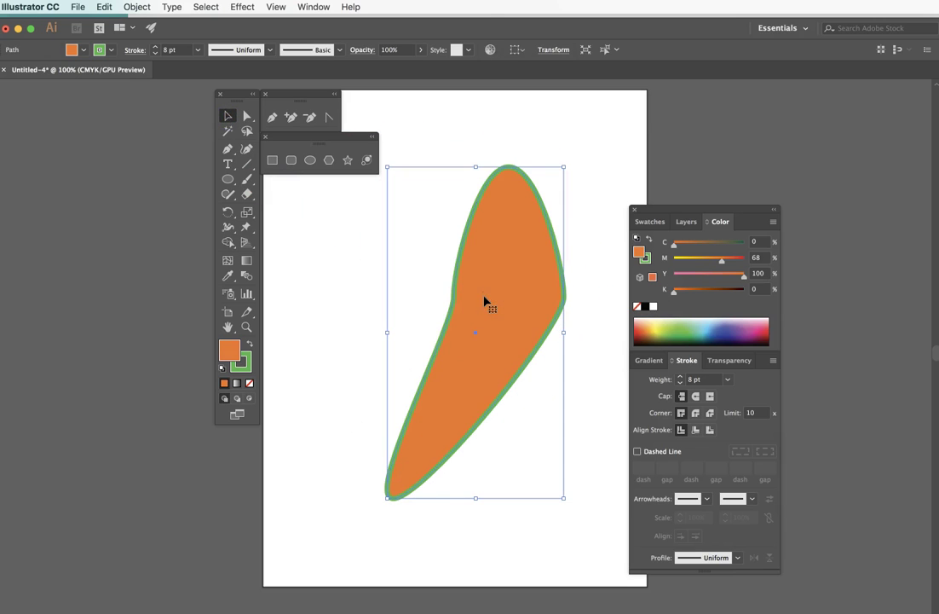
drag(476, 167, 481, 252)
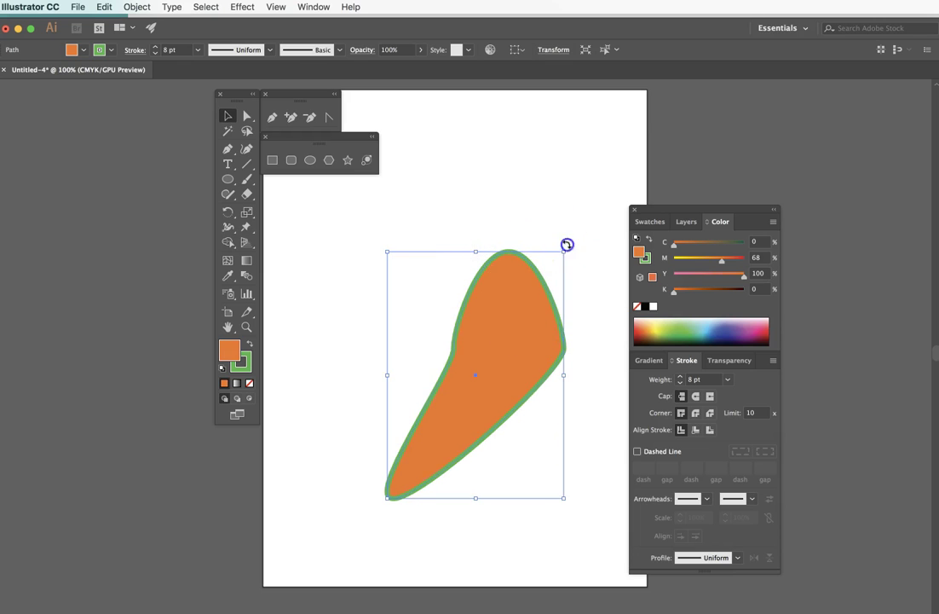
drag(566, 244, 612, 307)
key(Delete)
click(440, 272)
click(226, 250)
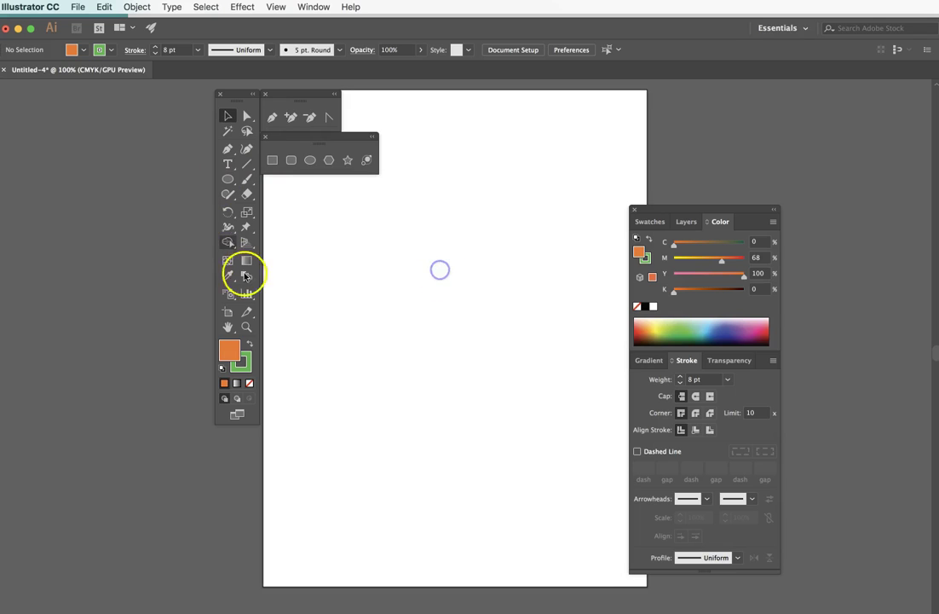